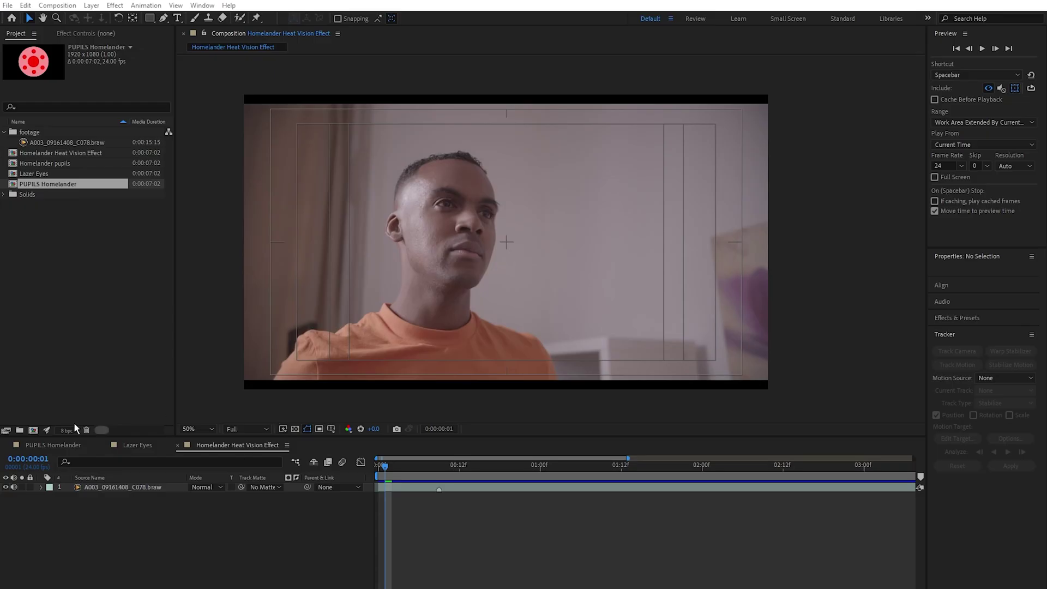
- Add a null object to the Homelander Heat Vision Effect composition and duplicate it
right_click(172, 519)
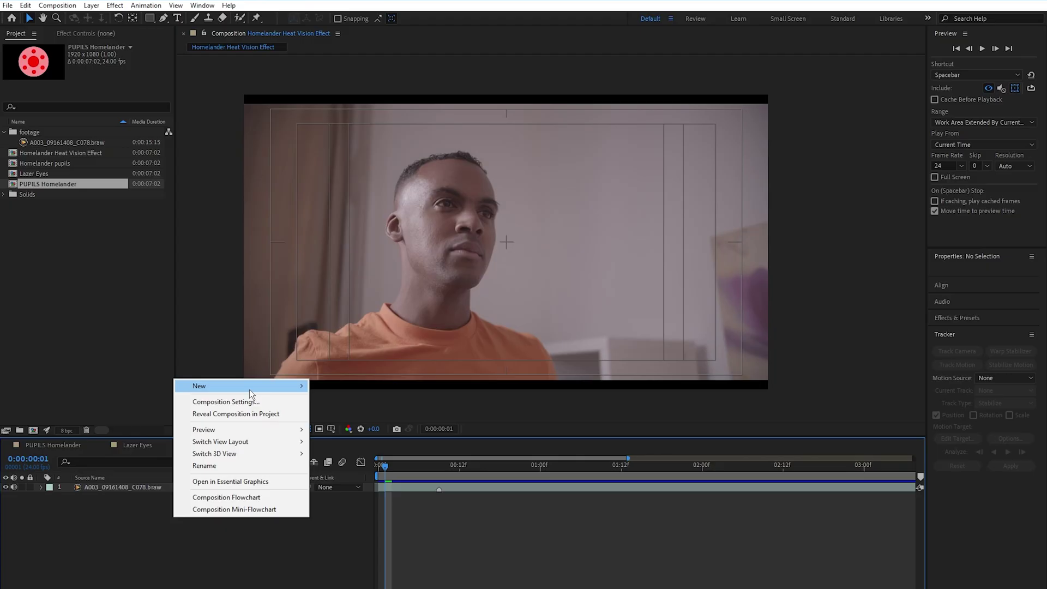
mouse_move(253, 389)
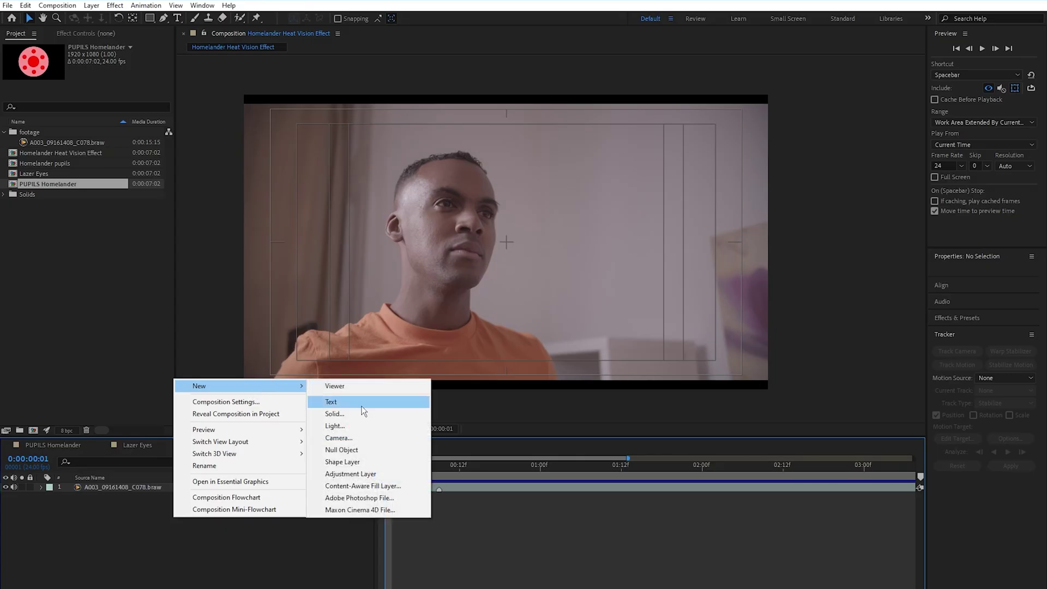
click(341, 450)
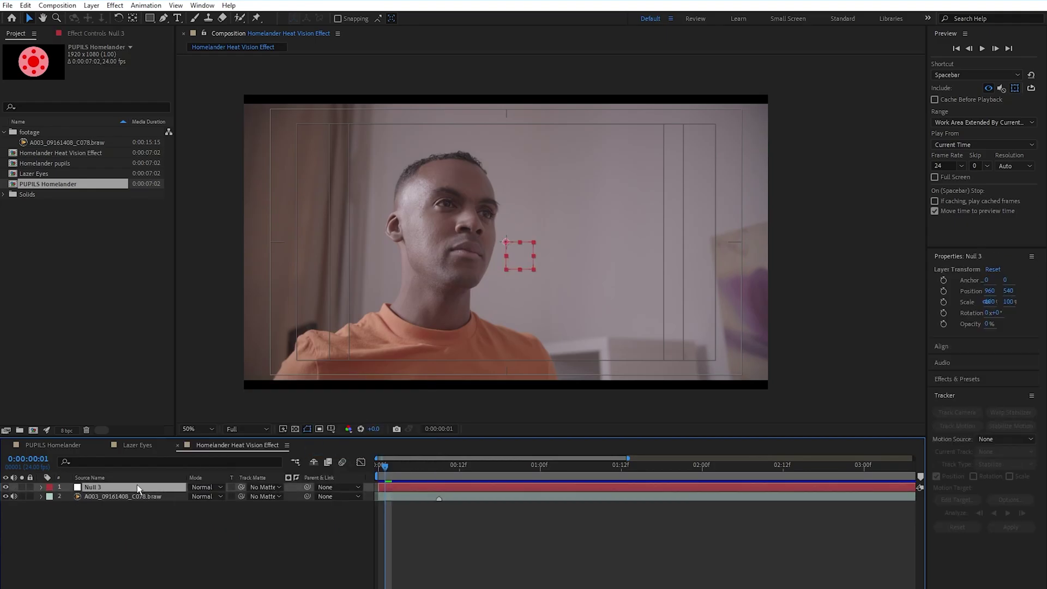
key(ctrl+d)
click(119, 546)
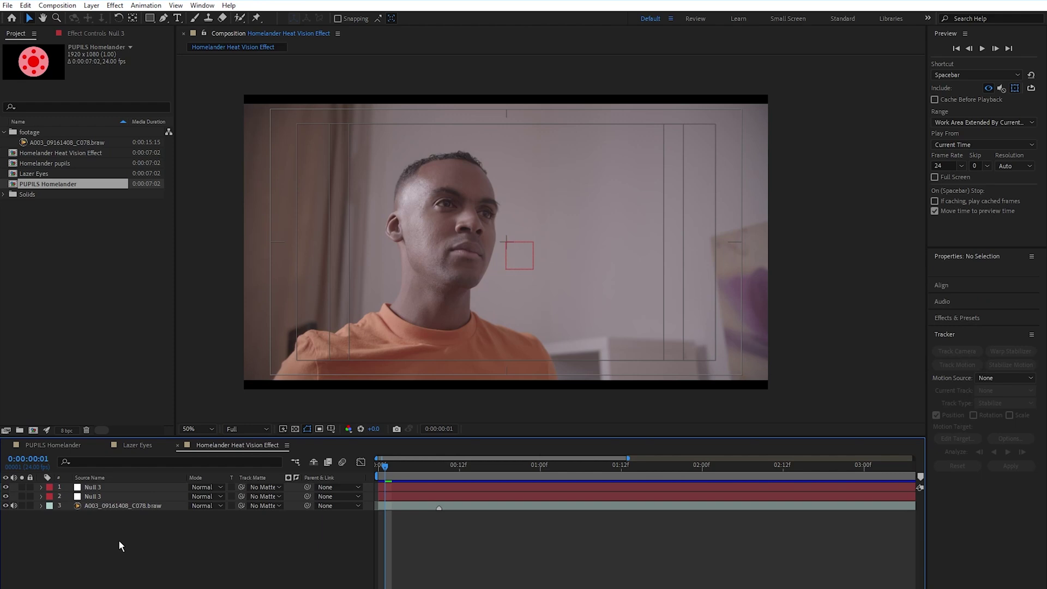
- Rename the lower null layer RIGHT EYE NULL and the upper one LEFT EYE NULL
click(128, 499)
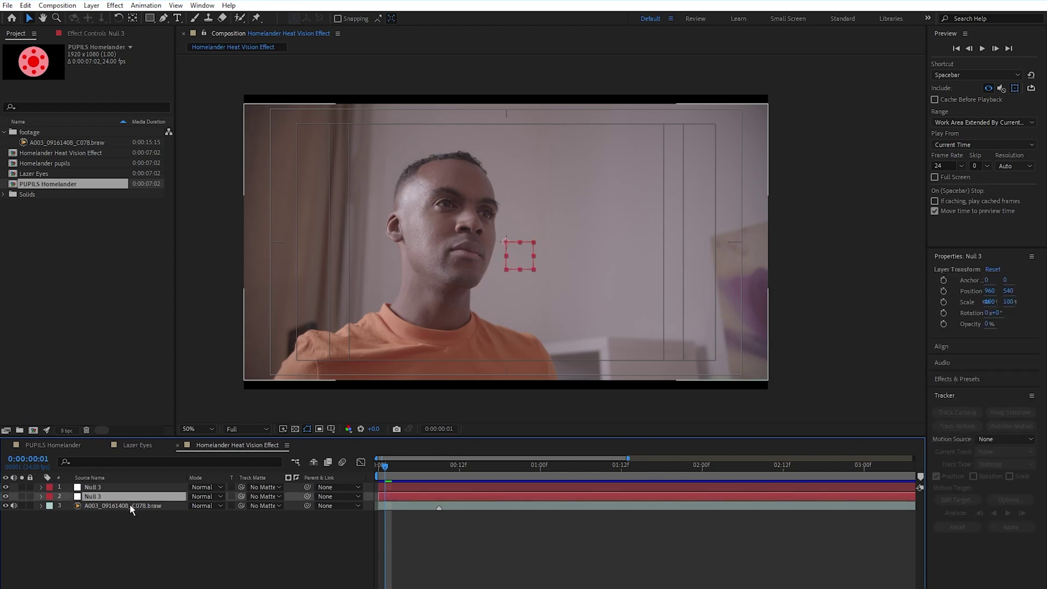
key(Return)
text(RIGHT EYE)
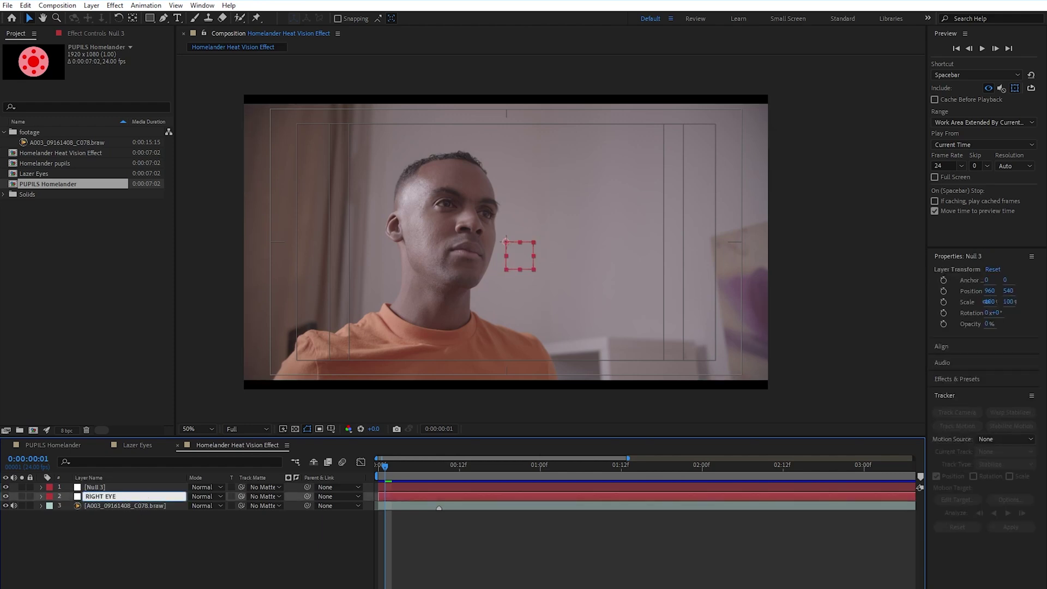
key(Return)
click(135, 487)
key(Return)
text(LEFT EYE NULL)
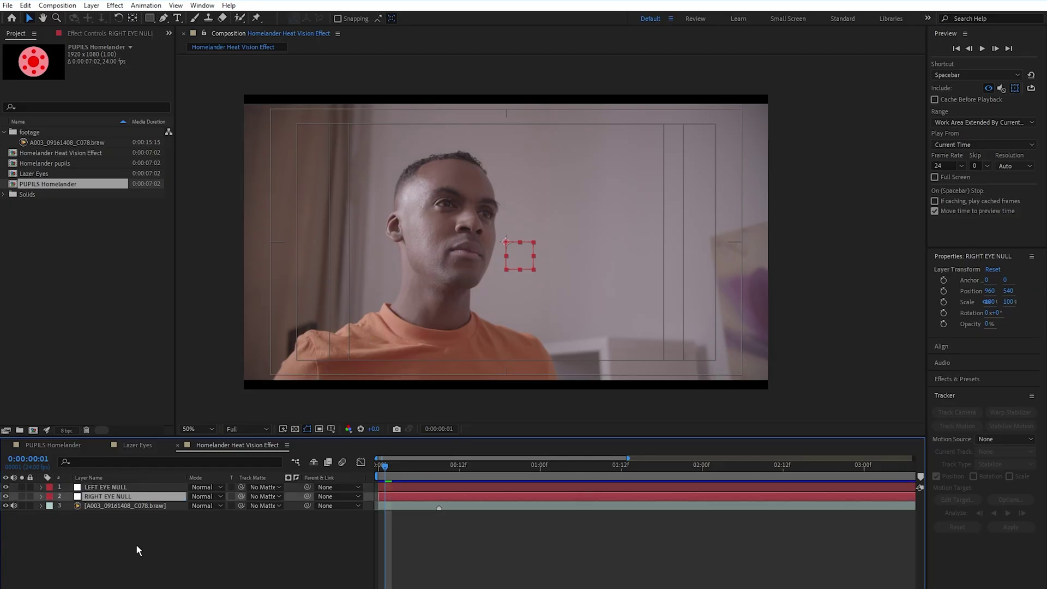
click(137, 549)
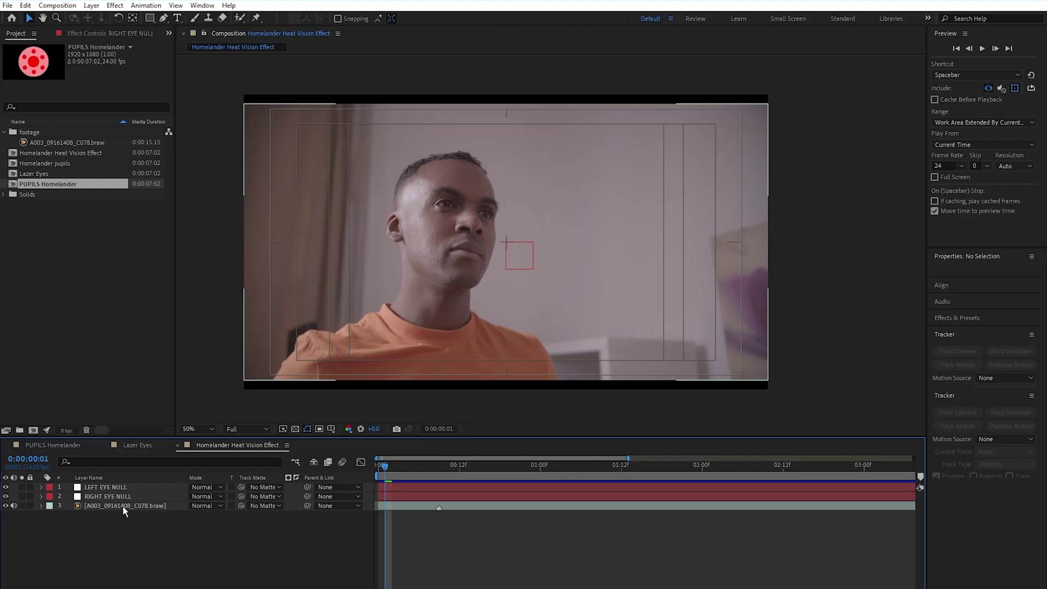
- Show the Tracker and start a Track Motion on the A003_09161408_C078.braw layer from the first frame
click(124, 507)
click(202, 5)
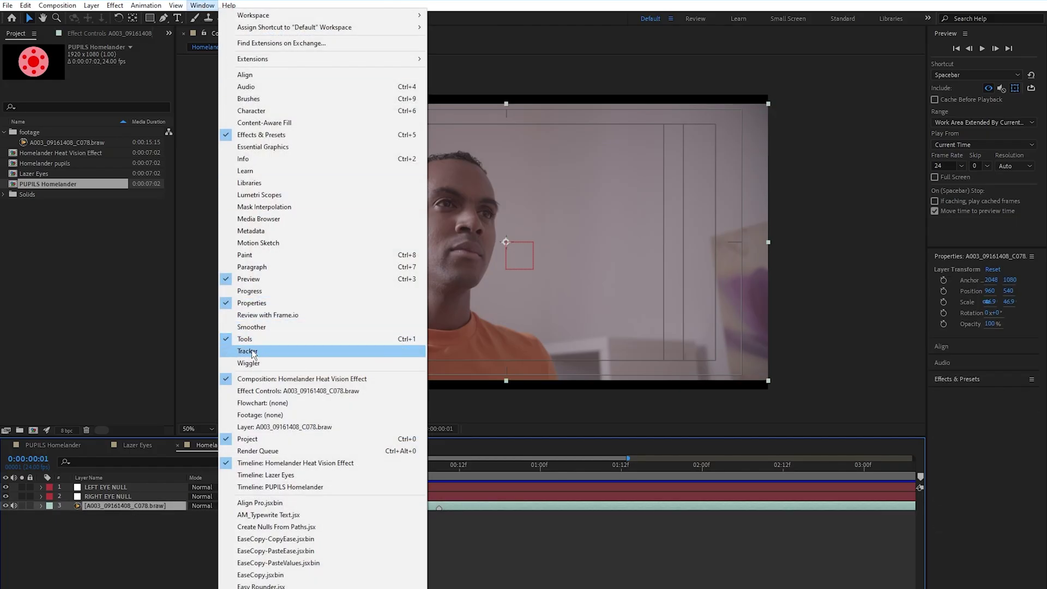
click(259, 352)
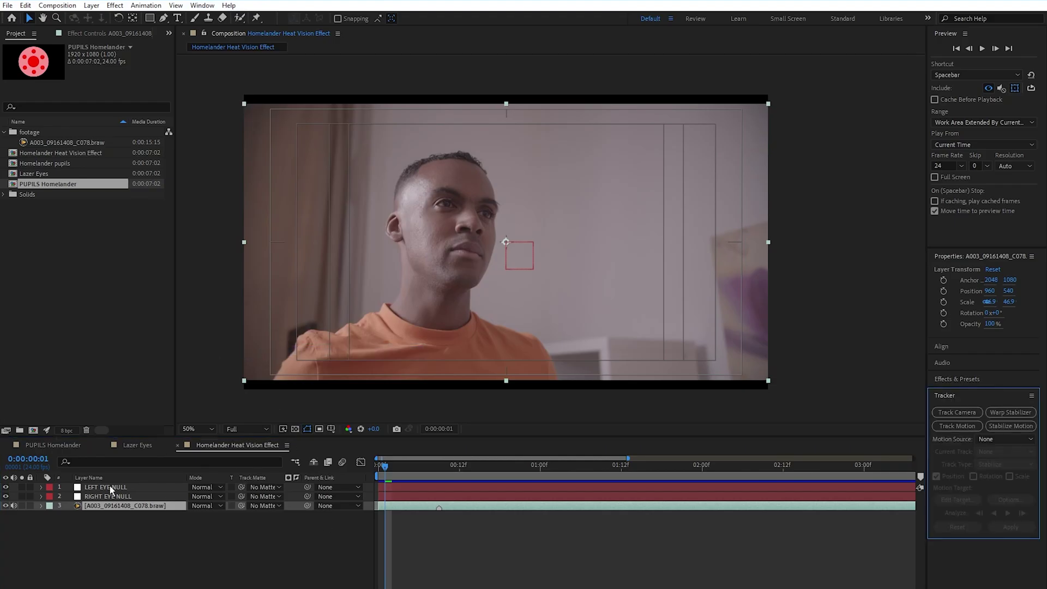
key(Home)
click(957, 426)
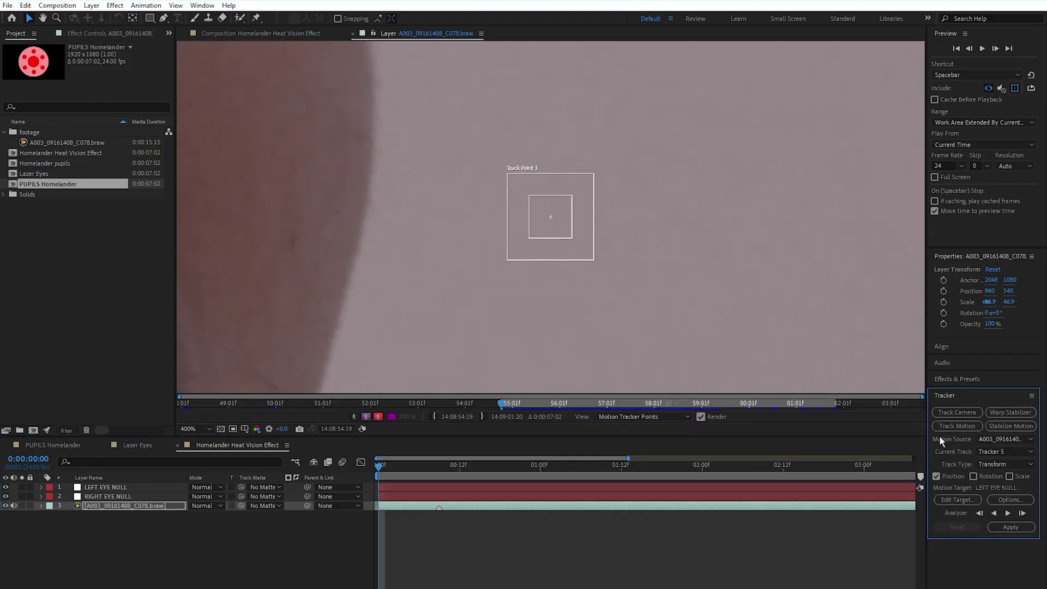
- Place Track Point 1 over the pupil of the man's right eye and analyze the track forward
scroll(698, 347, down, 4)
drag(661, 314, 405, 146)
drag(419, 159, 433, 174)
scroll(411, 162, up, 1)
drag(551, 245, 459, 269)
scroll(472, 256, down, 2)
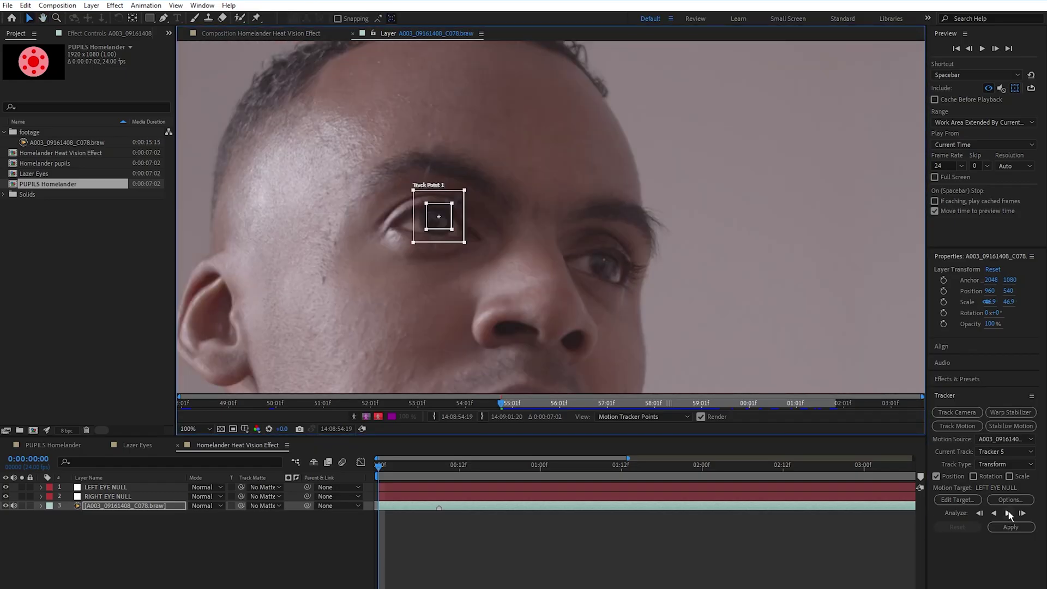
click(1009, 513)
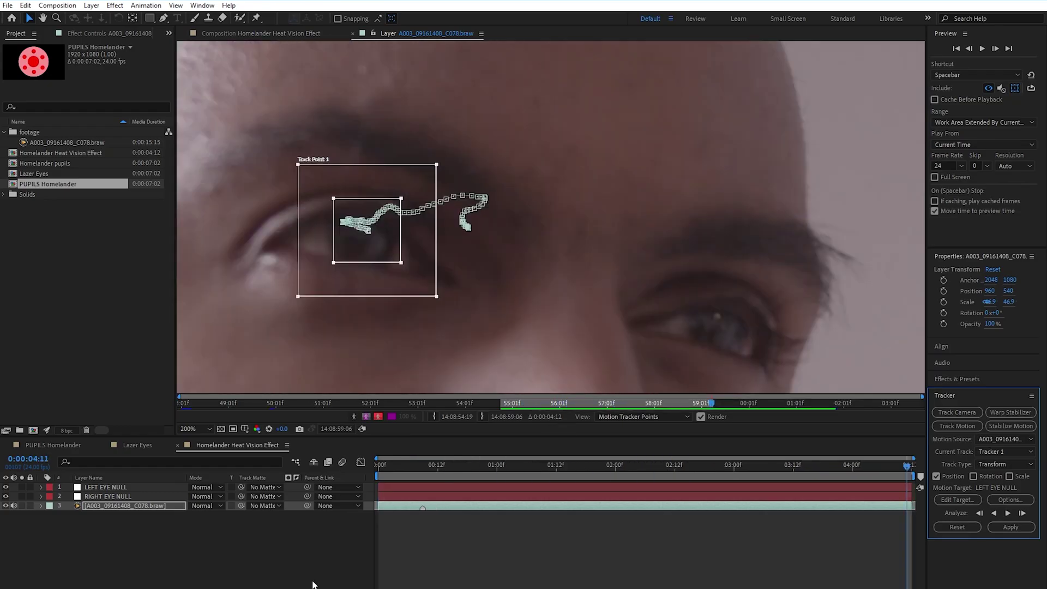
- Set RIGHT EYE NULL as the motion target and apply the tracking data in X and Y
click(954, 501)
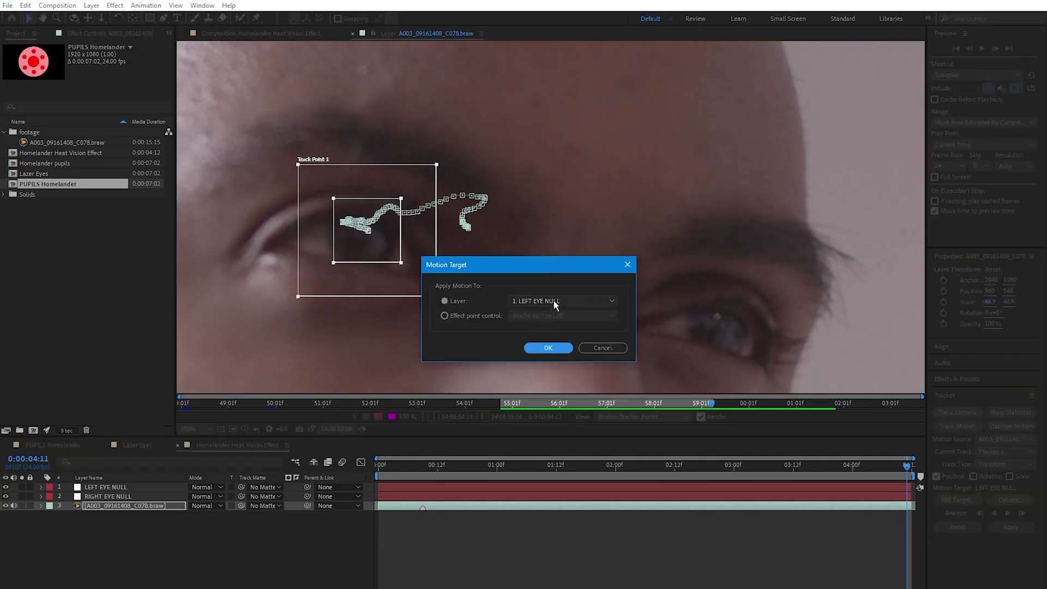
click(556, 300)
click(547, 324)
click(548, 348)
click(1008, 525)
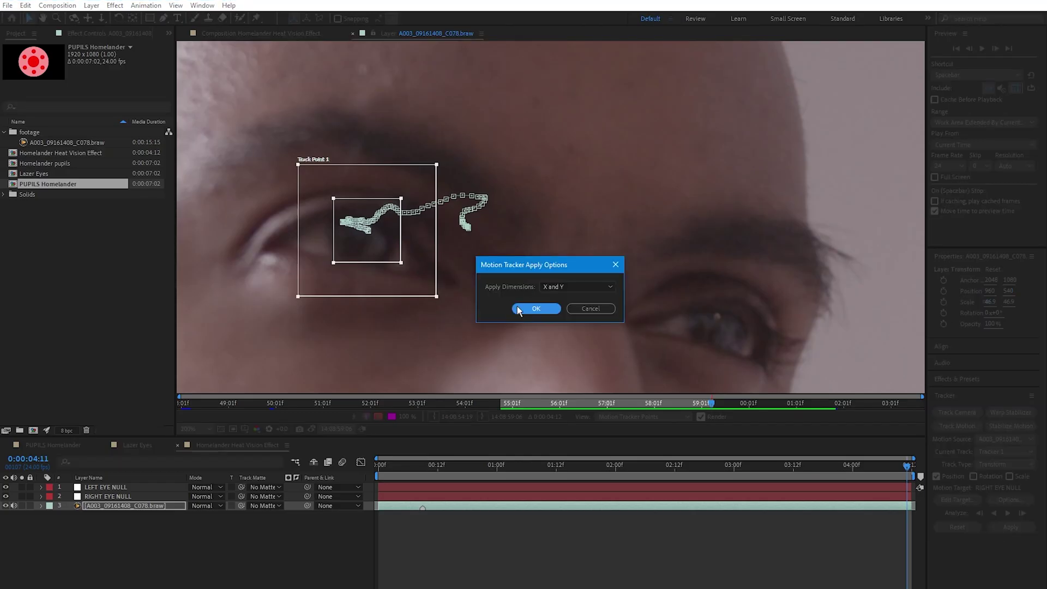
click(533, 309)
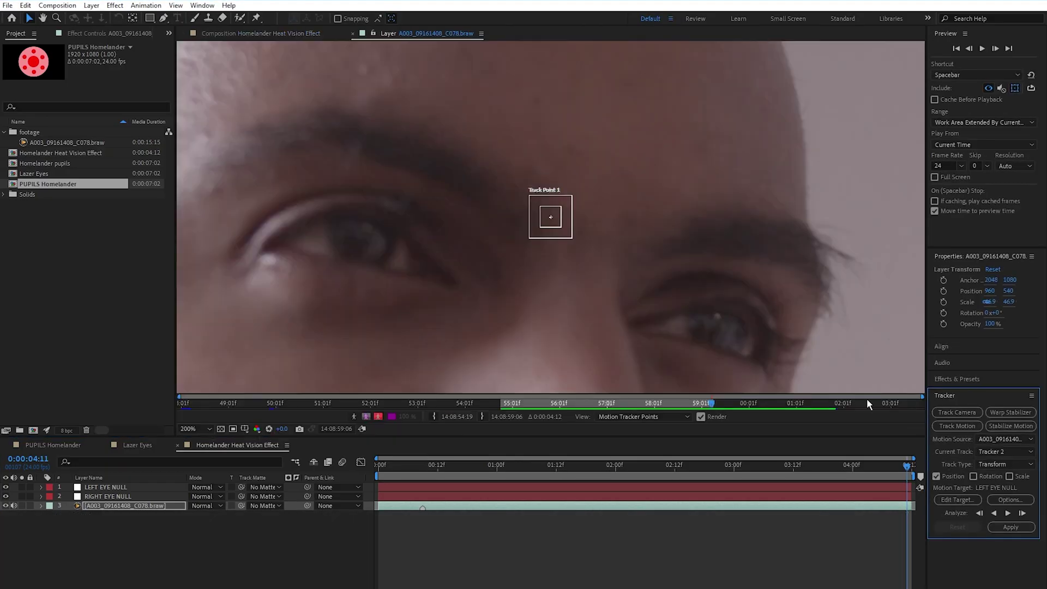
- Track the pupil of the man's left eye and apply the motion in X and Y to LEFT EYE NULL
drag(551, 226, 718, 326)
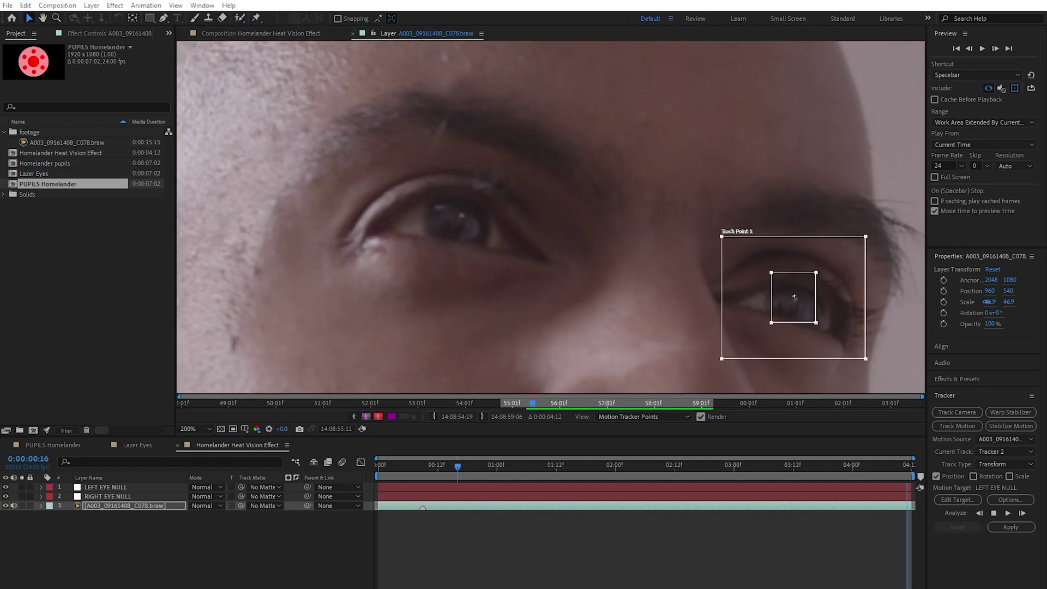
click(1011, 527)
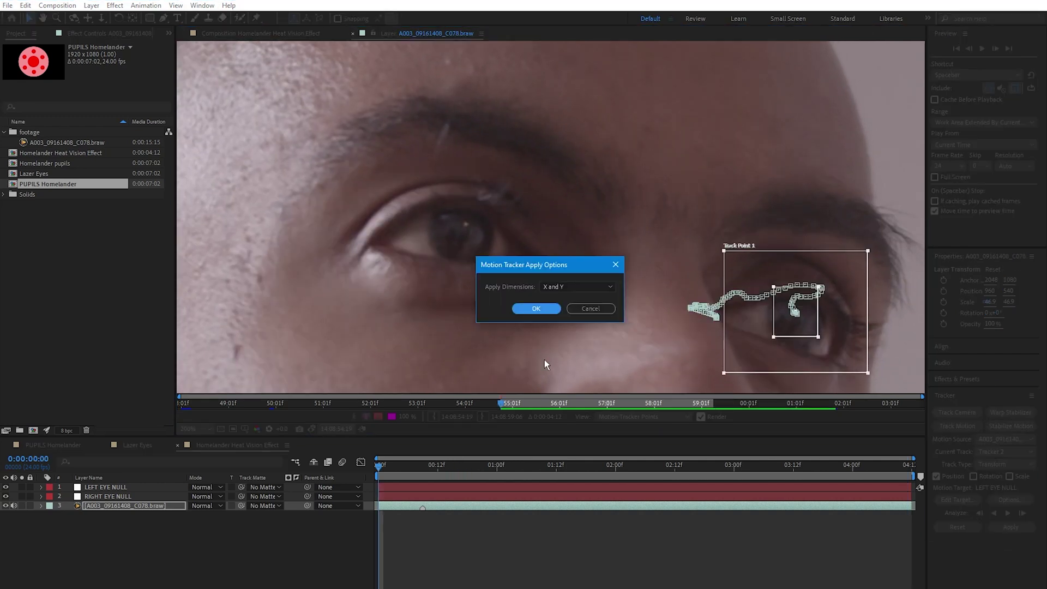
- Create a 1920 x 1080 px black solid and apply the Optical Flares effect to it
right_click(178, 391)
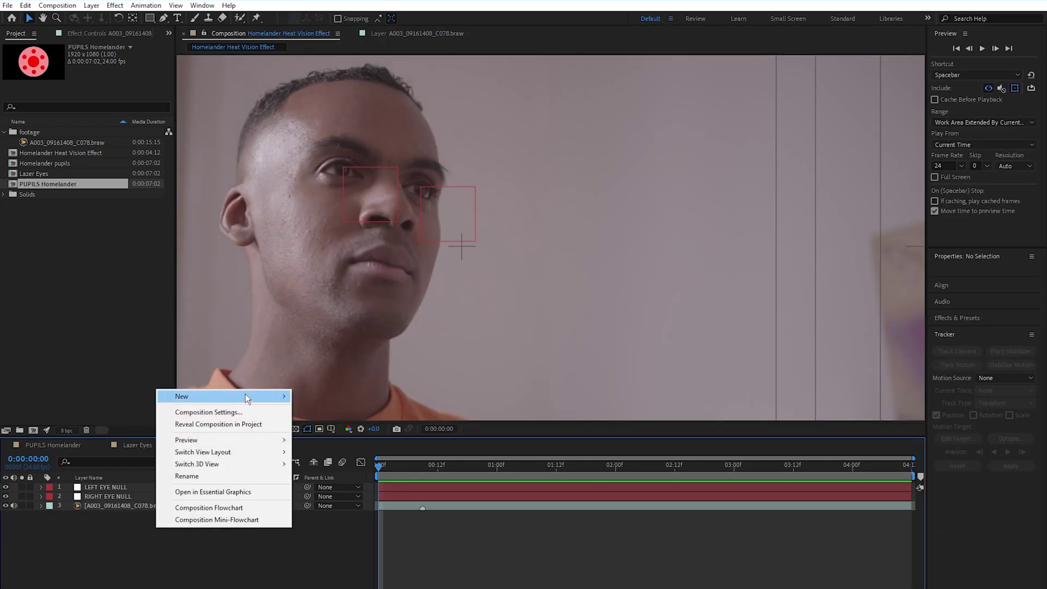
mouse_move(262, 396)
click(317, 425)
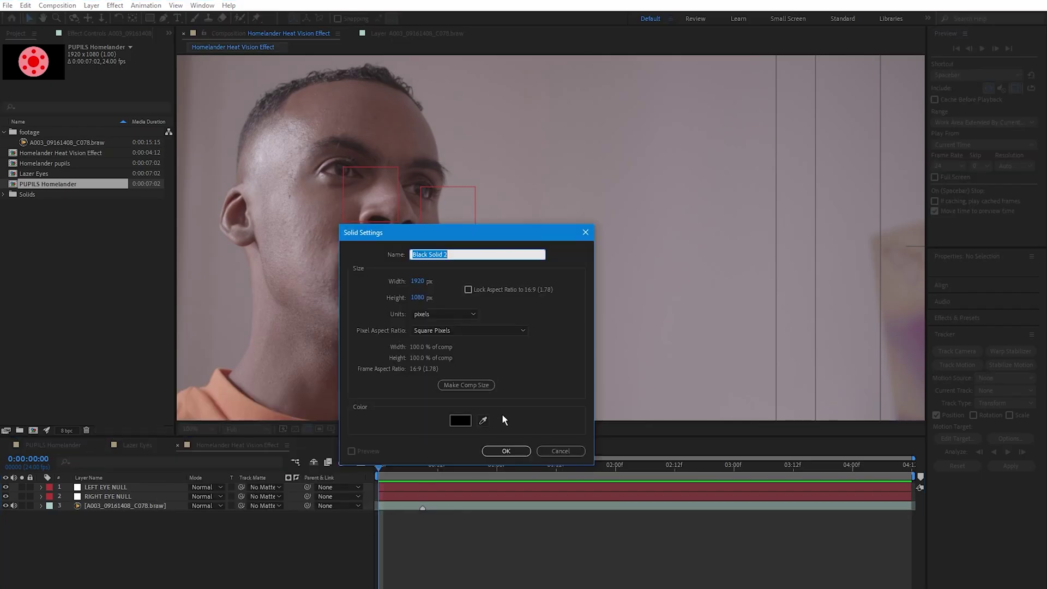
click(506, 450)
key(ctrl+space)
text(op)
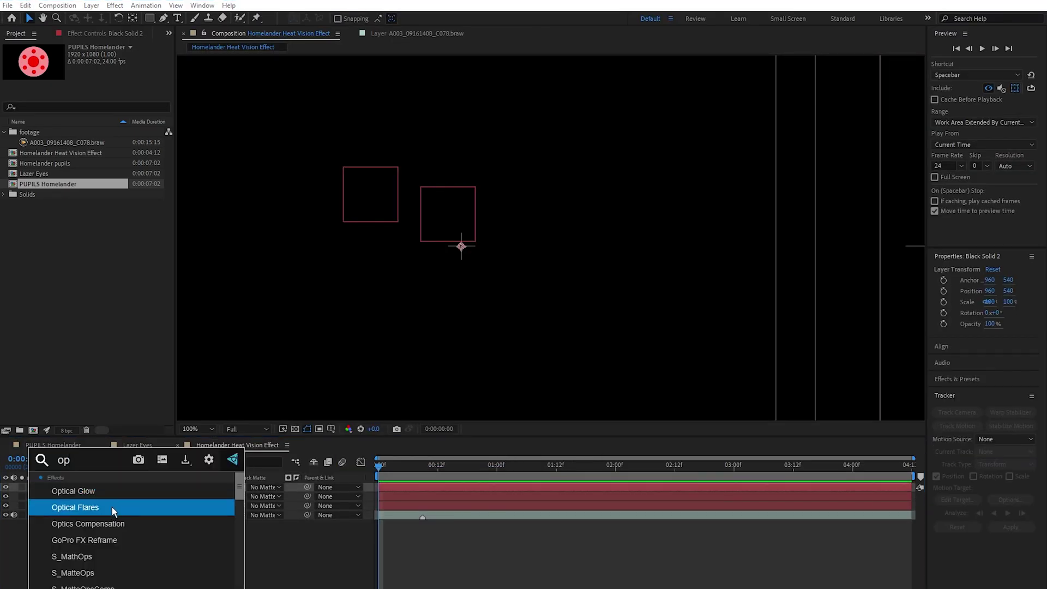
click(113, 508)
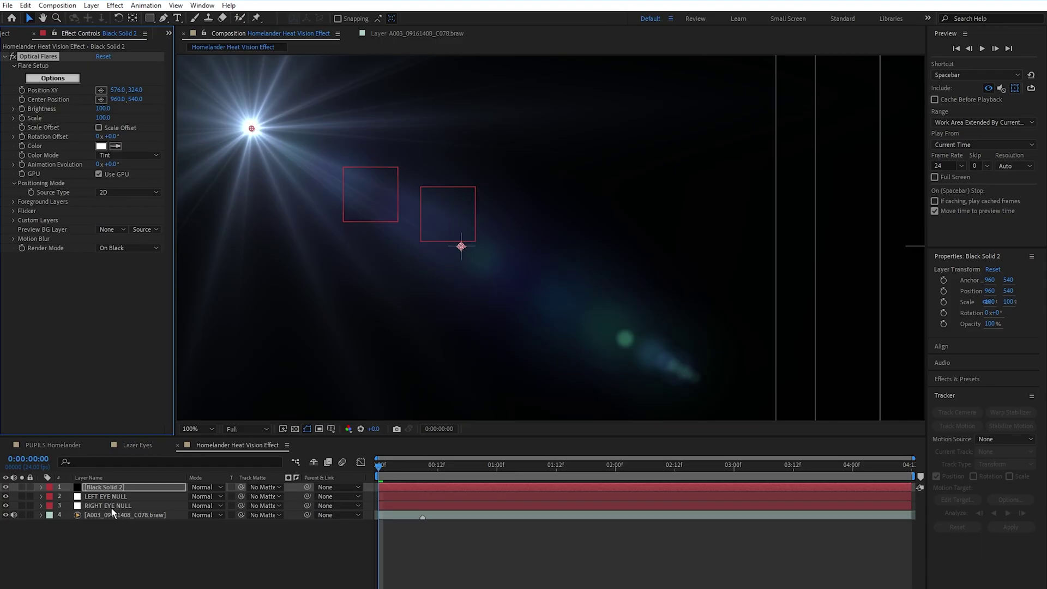
- Load the custom preset "homelander eyes" into Optical Flares and set the solid's blending mode to Screen
click(53, 78)
click(659, 420)
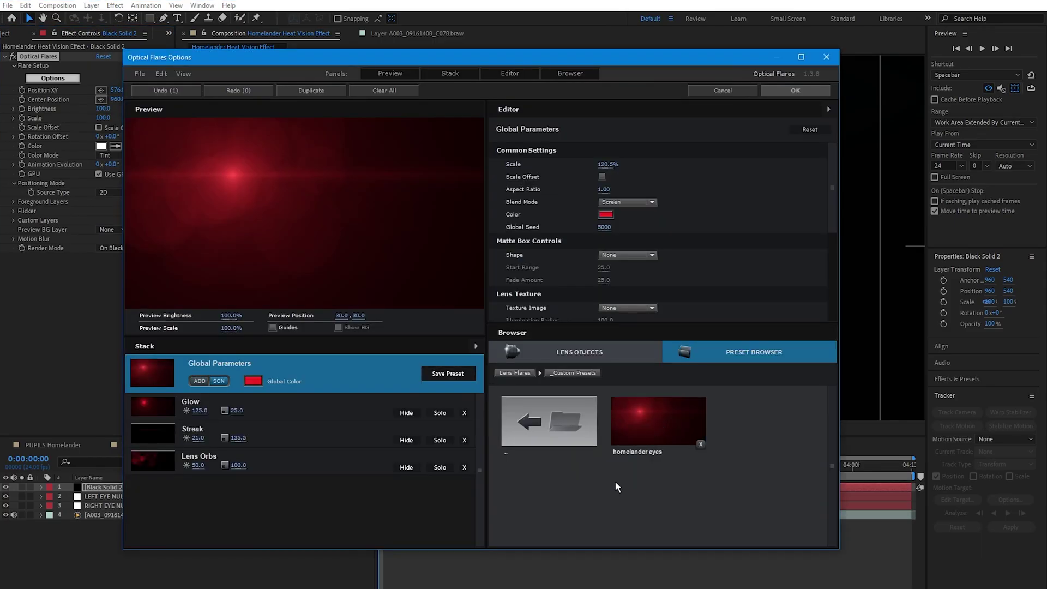
click(792, 92)
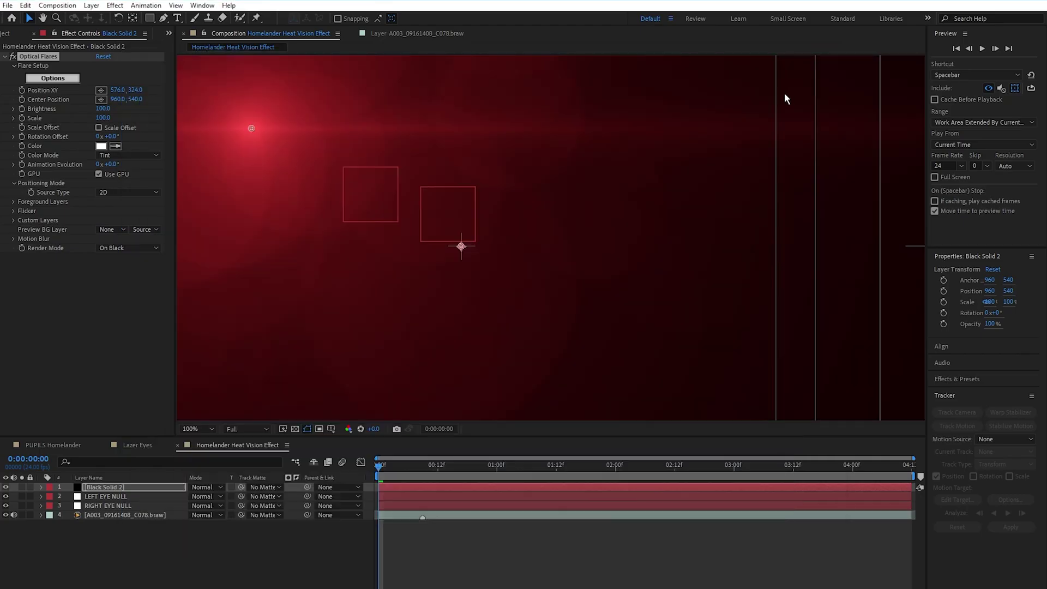
click(215, 488)
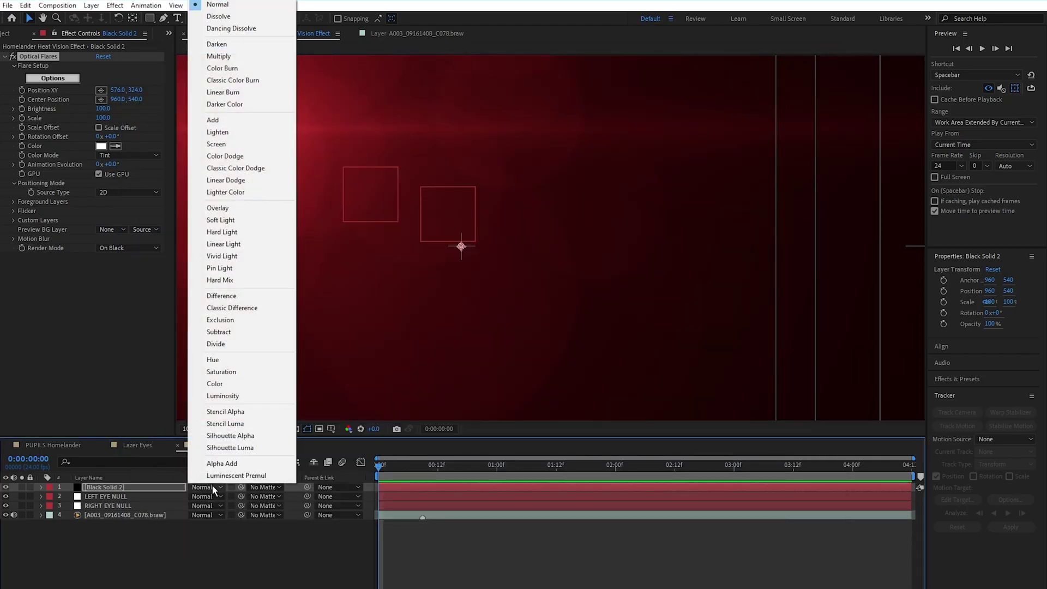
click(256, 145)
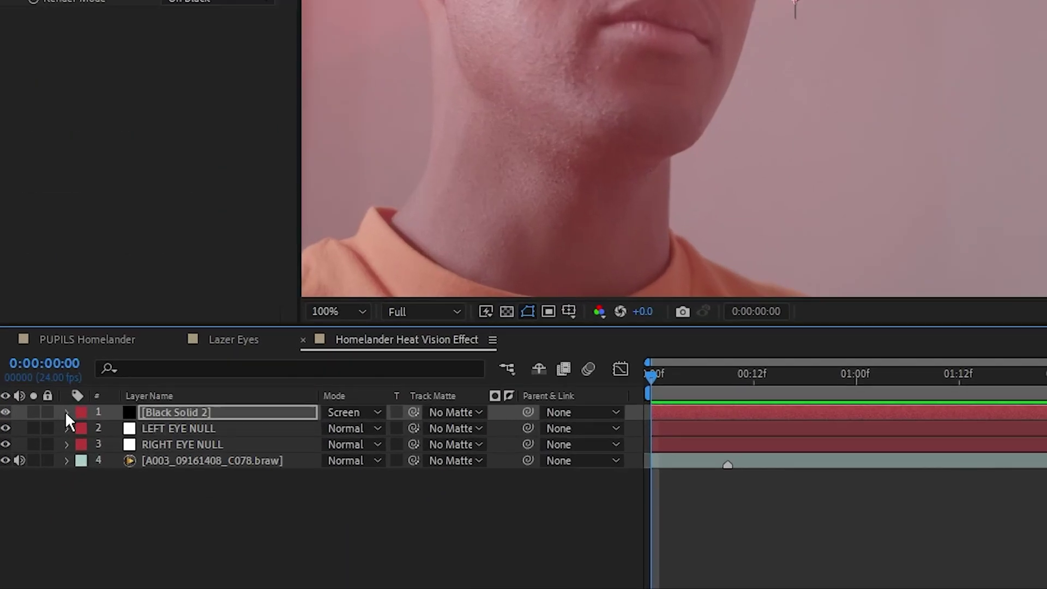
- Link the Optical Flares Position XY of the black solid to the Position of RIGHT EYE NULL
click(41, 487)
click(84, 428)
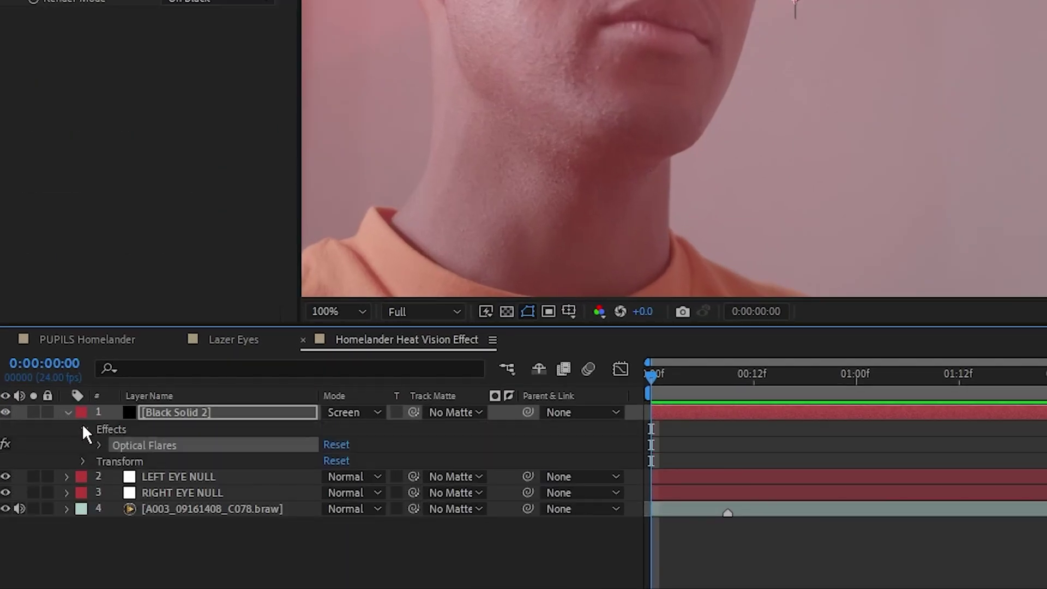
click(98, 443)
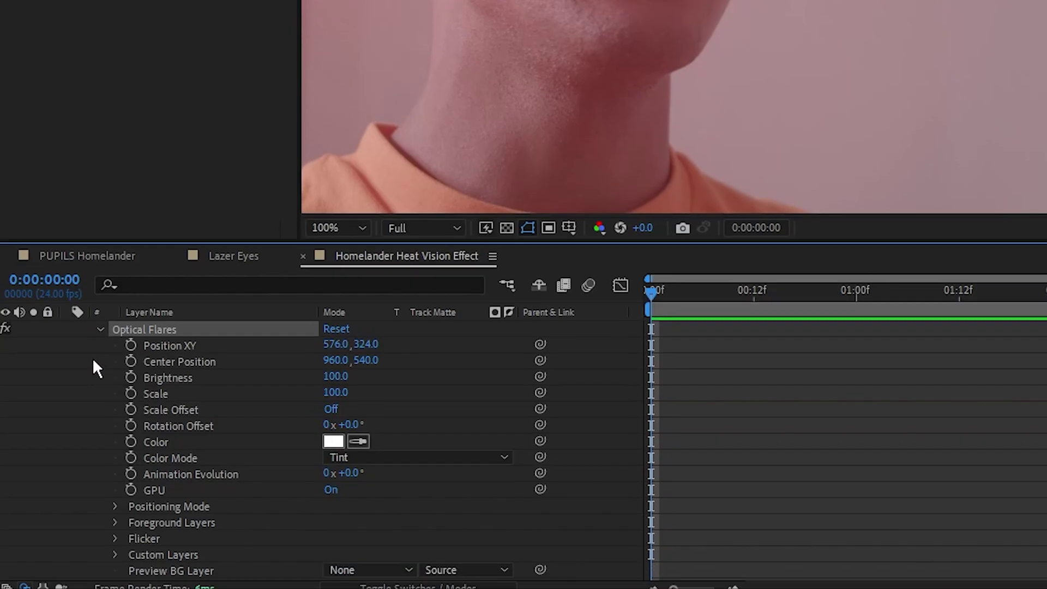
scroll(93, 358, down, 3)
drag(295, 241, 313, 103)
scroll(322, 66, down, 1)
click(66, 550)
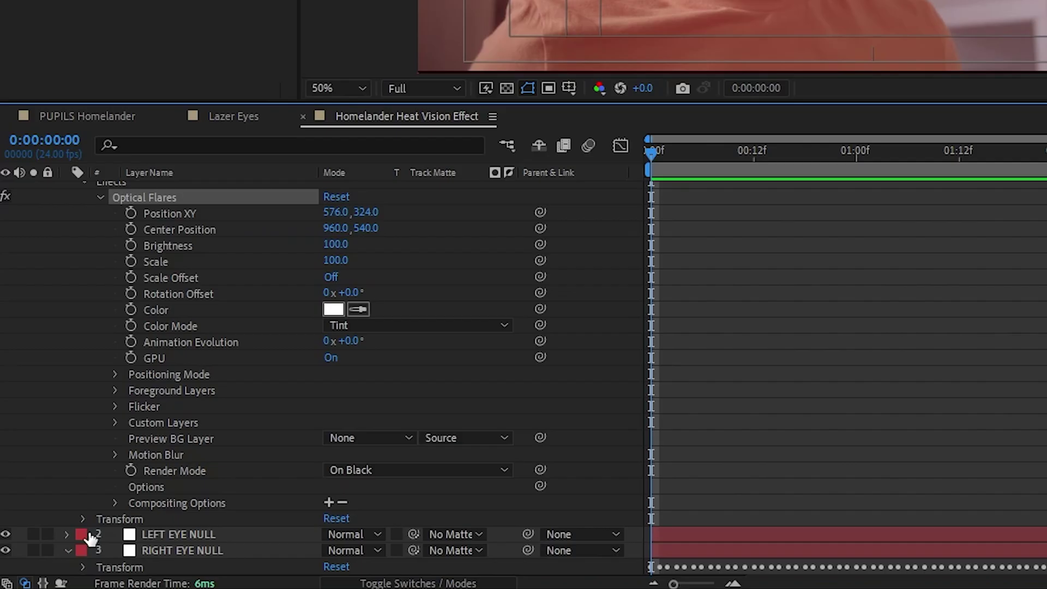
scroll(83, 549, down, 1)
click(83, 549)
scroll(85, 545, down, 4)
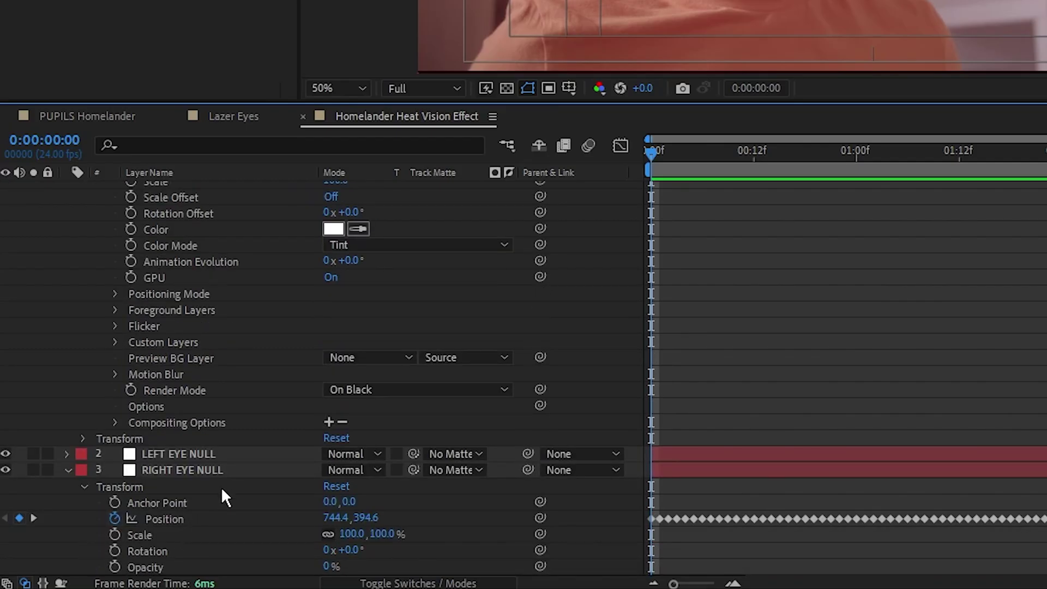
scroll(255, 445, up, 3)
drag(538, 236, 226, 499)
scroll(62, 194, up, 2)
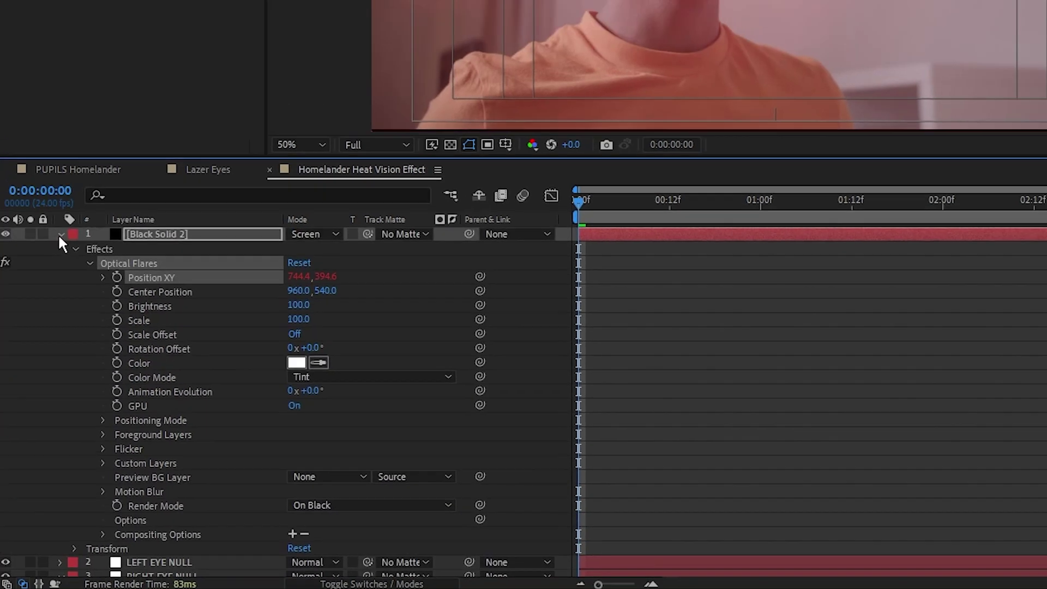
click(68, 189)
- Rename the black solid layer RIGHT EYE FLARE and duplicate it
click(205, 189)
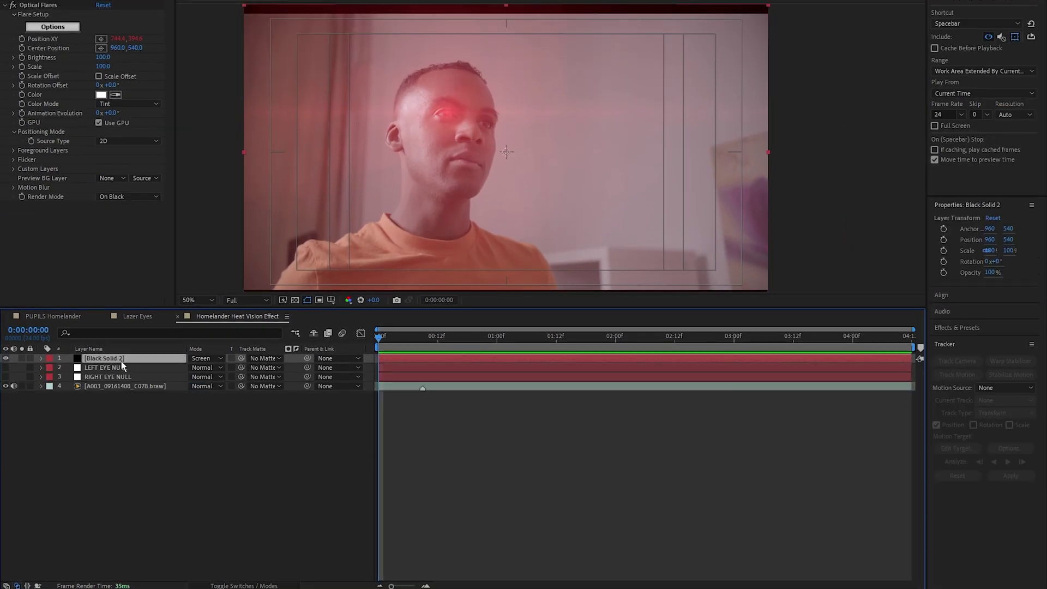
key(Return)
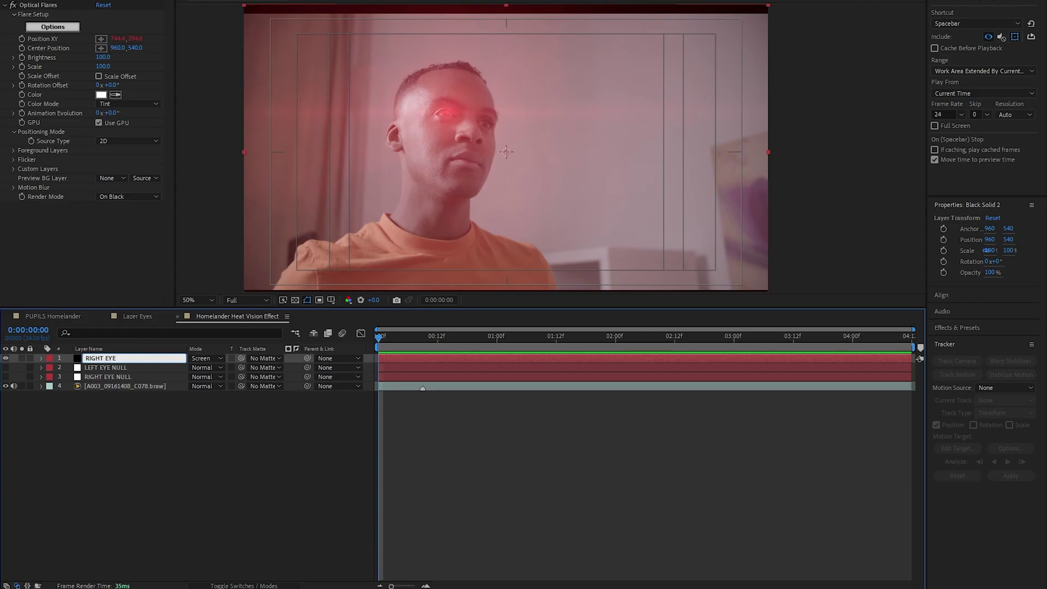
text(RIGHT EYE FLARE)
key(Return)
key(ctrl+d)
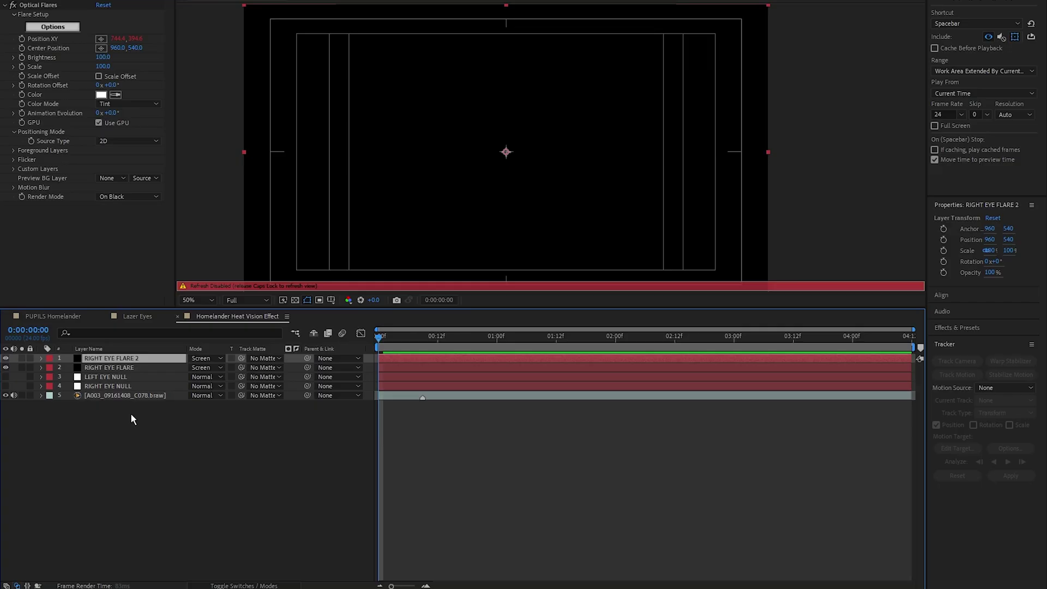
- Link the Optical Flares Position XY of the duplicated flare layer to the Position of LEFT EYE NULL
click(41, 358)
click(51, 367)
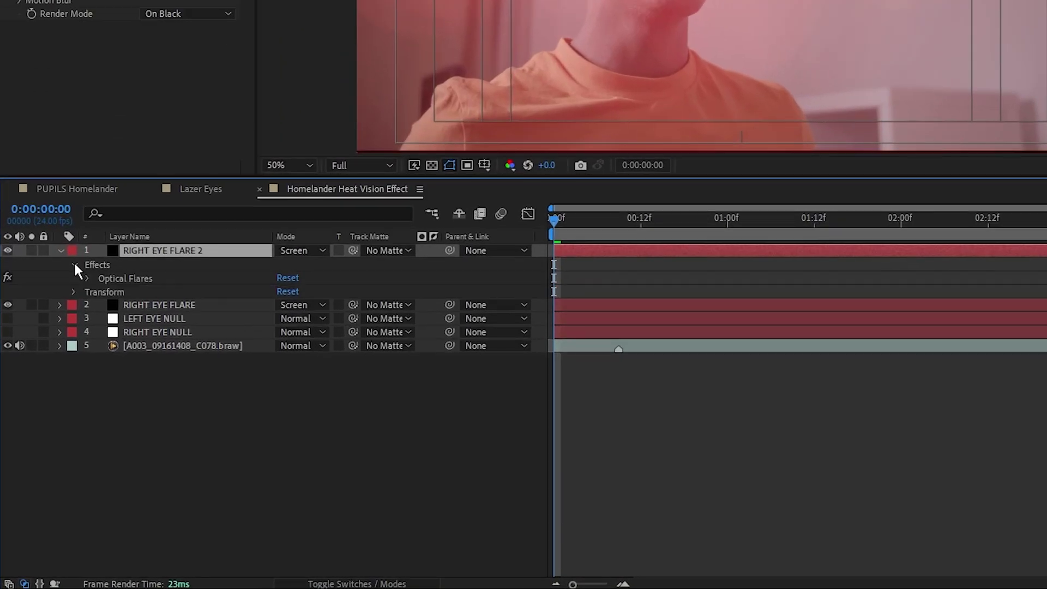
click(85, 279)
scroll(208, 363, down, 2)
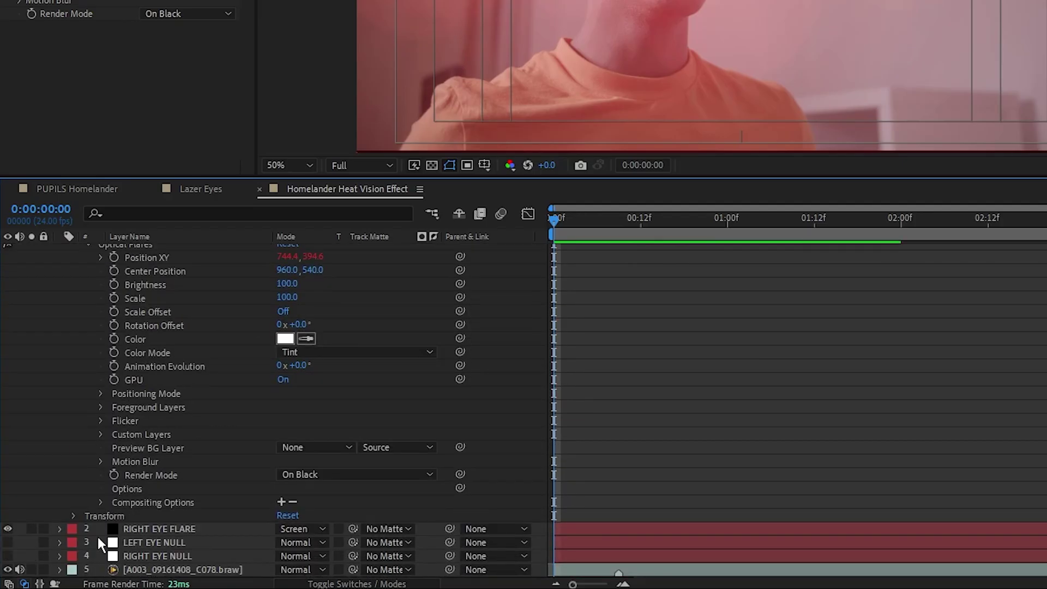
click(60, 543)
scroll(229, 415, up, 2)
drag(460, 293, 193, 528)
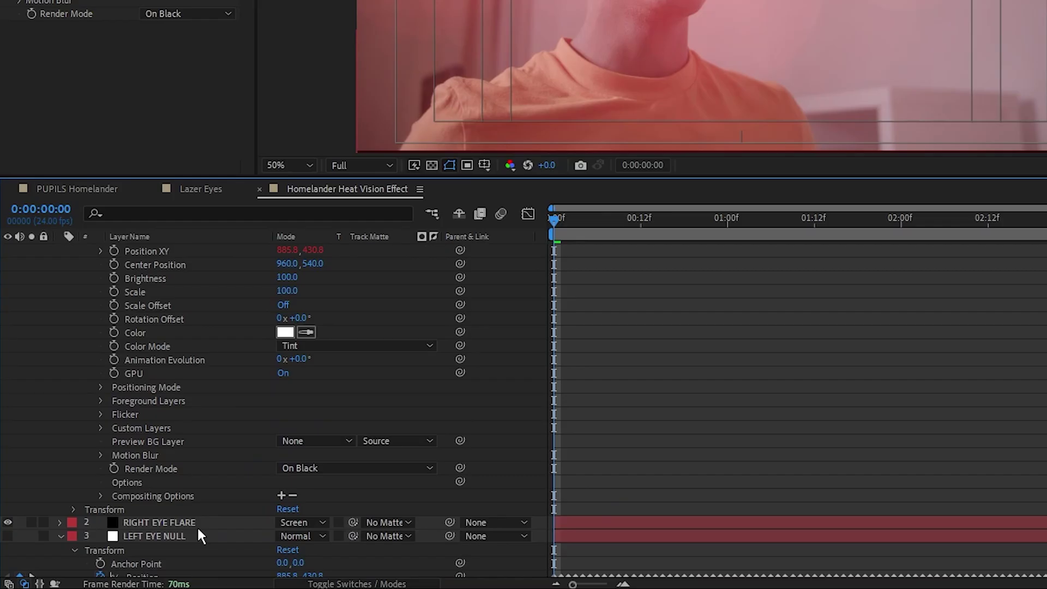
click(60, 252)
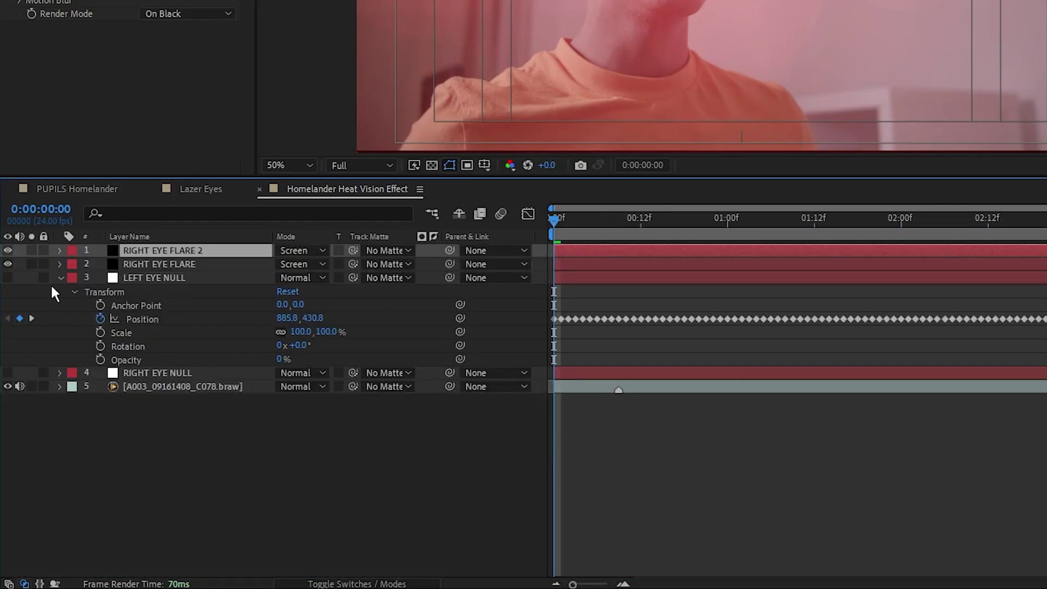
click(60, 278)
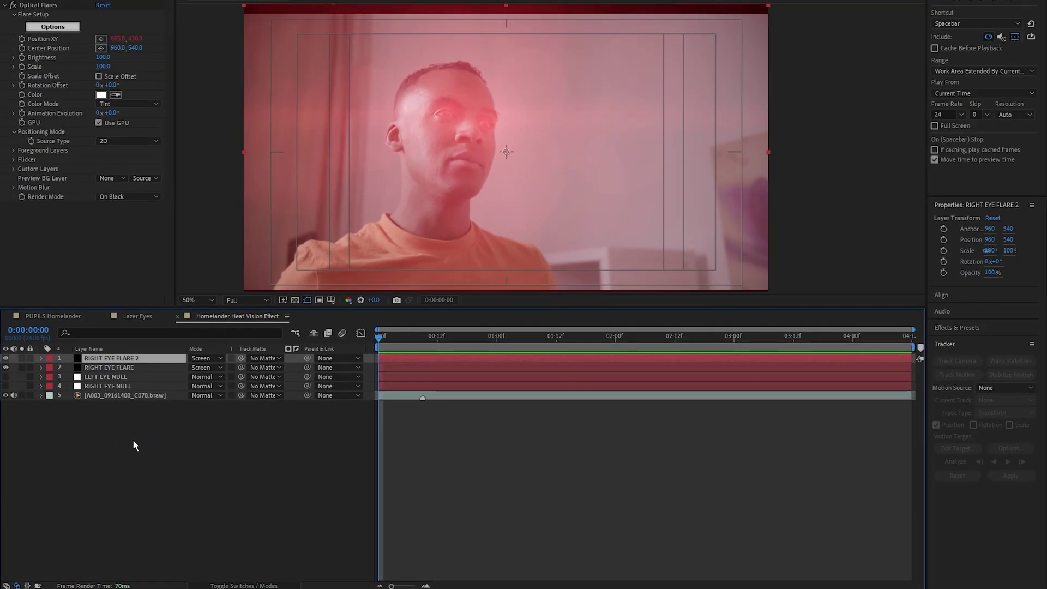
- Mask the RIGHT EYE FLARE layer with a closed rounded shape around the man's head and feather it 141 pixels
click(110, 368)
click(409, 32)
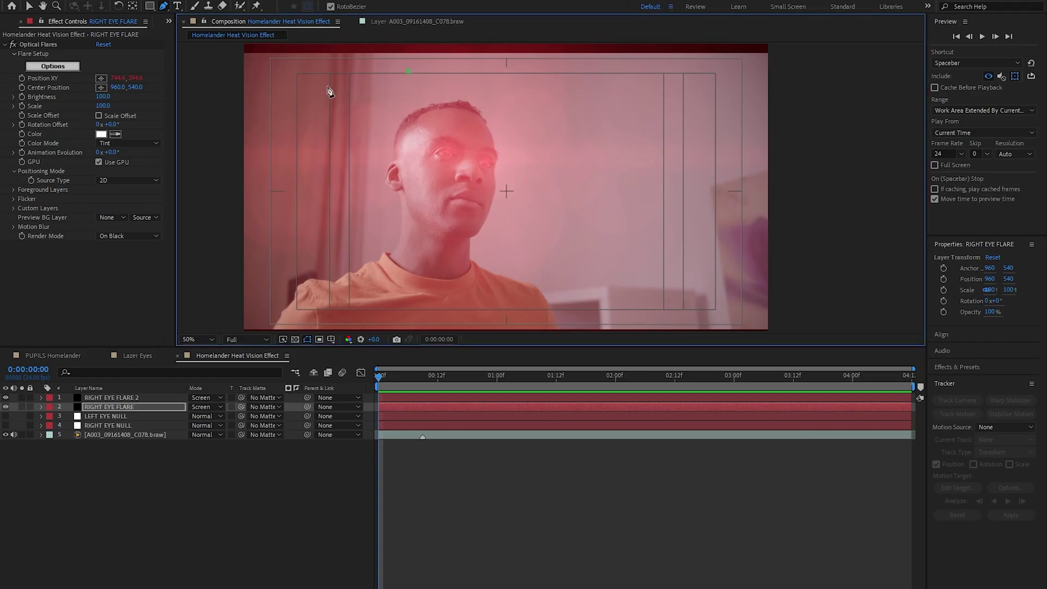
click(326, 89)
click(295, 148)
click(310, 240)
click(376, 285)
click(492, 293)
click(585, 246)
click(600, 110)
click(531, 66)
click(408, 70)
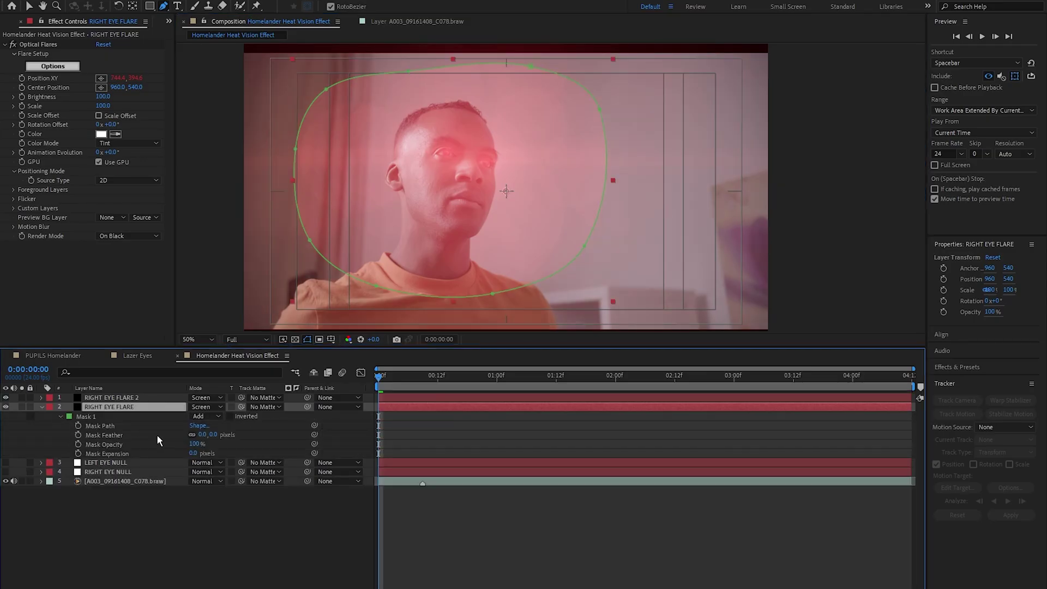
mouse_move(203, 435)
mouse_down()
mouse_move(296, 434)
mouse_move(279, 434)
mouse_up()
- Draw a closed rounded mask around the head on the RIGHT EYE FLARE 2 layer and feather its edge
click(135, 397)
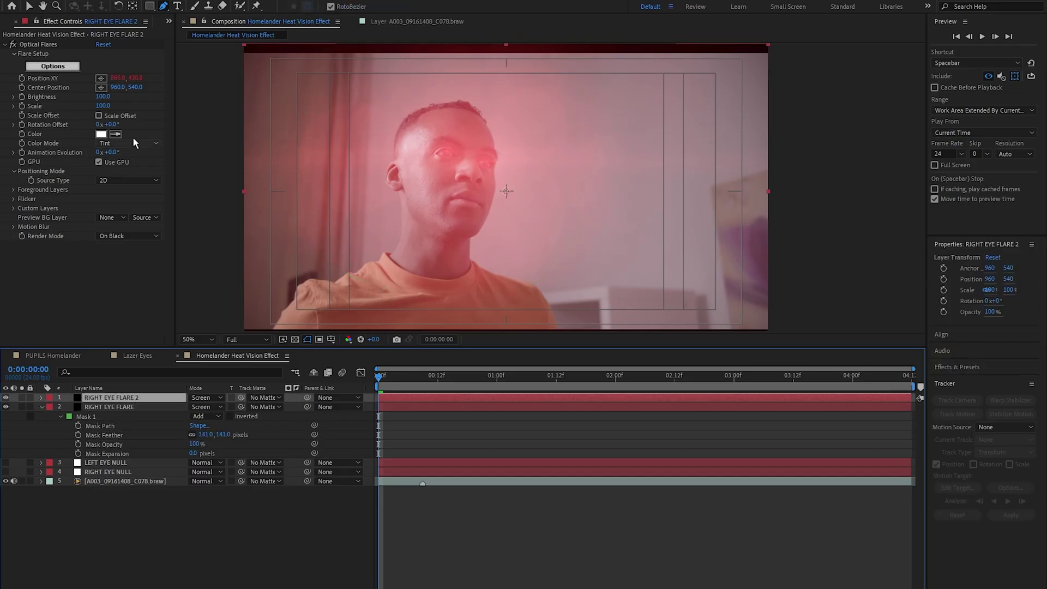
click(662, 189)
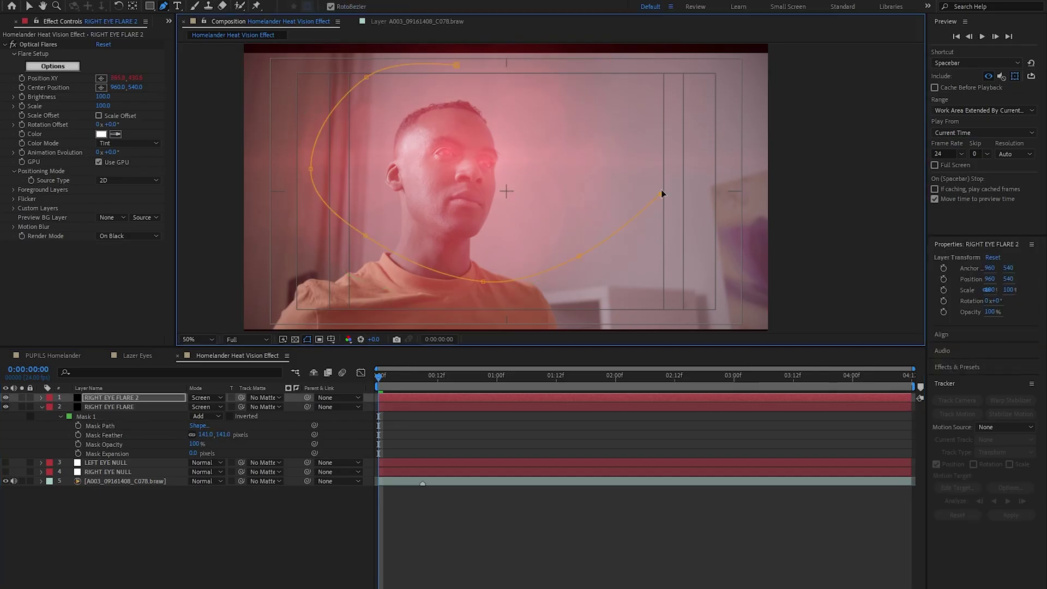
click(690, 124)
click(573, 60)
click(456, 66)
drag(201, 435, 257, 432)
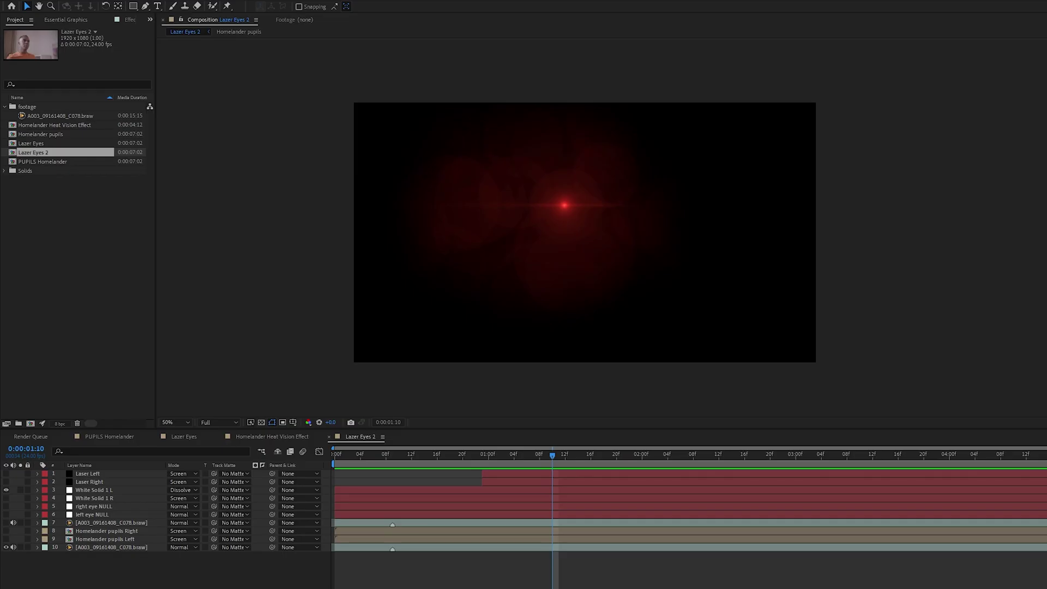
- Set the blending mode of the White Solid 1 L layer in the Lazer Eyes 2 composition to Screen
click(180, 490)
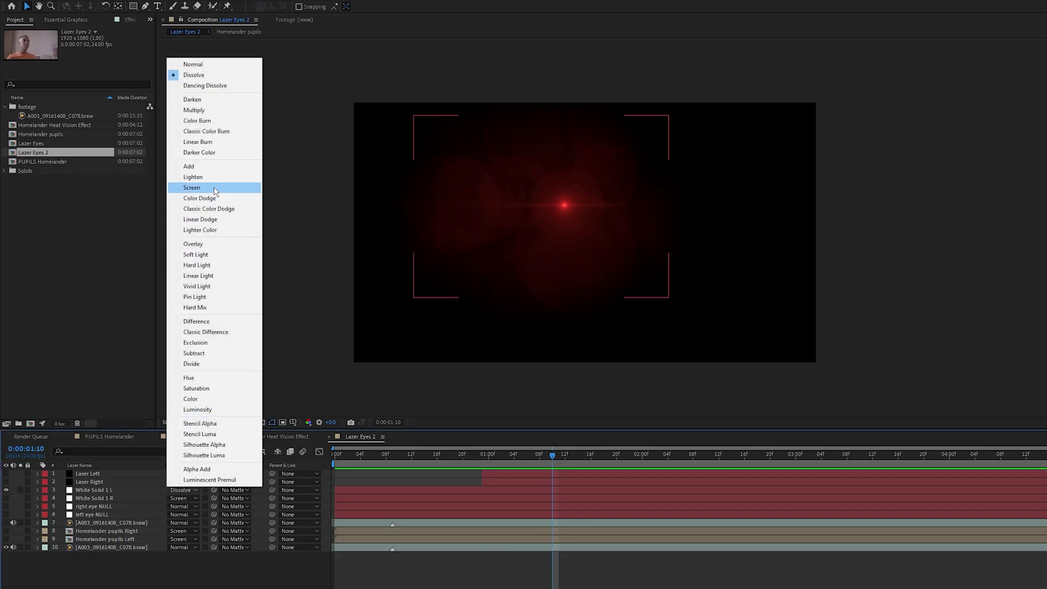
click(215, 188)
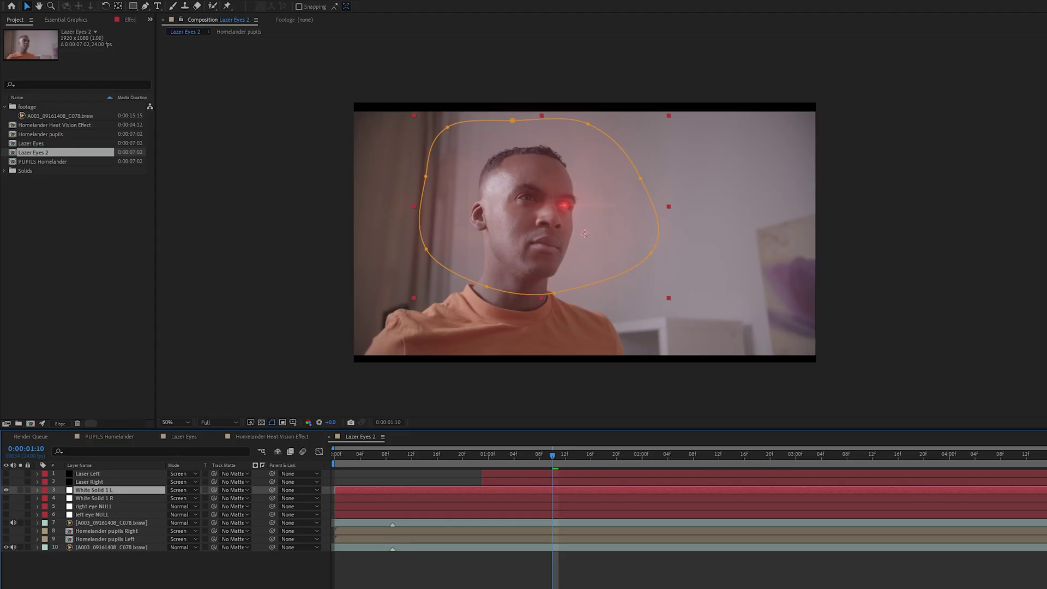
key(ctrl+shift+a)
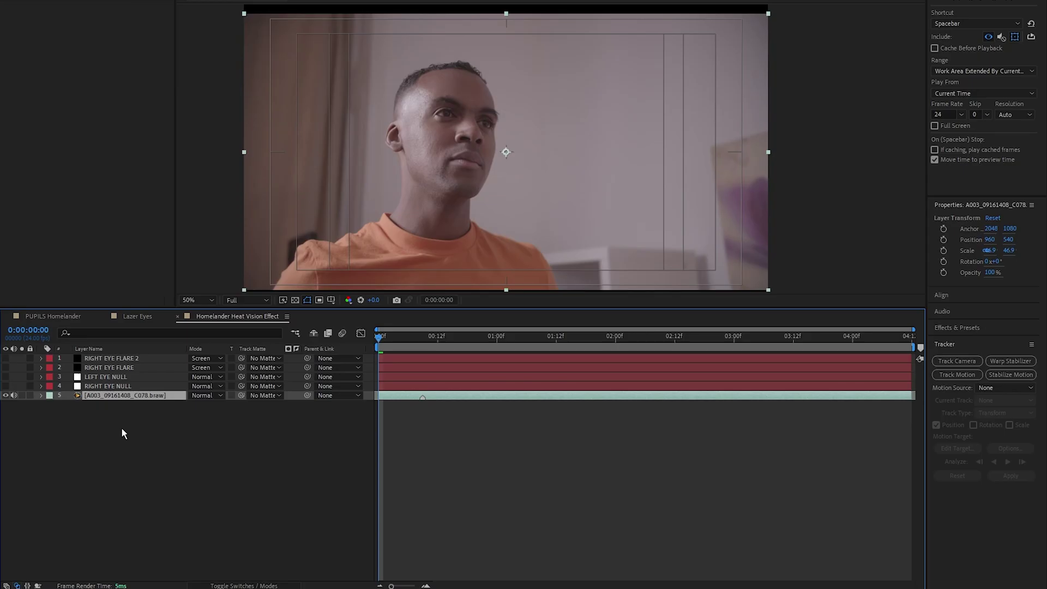
- Apply the Mocha AE effect to the A003_09161408_C078.braw footage layer and launch Mocha AE
key(ctrl+space)
text(mocha)
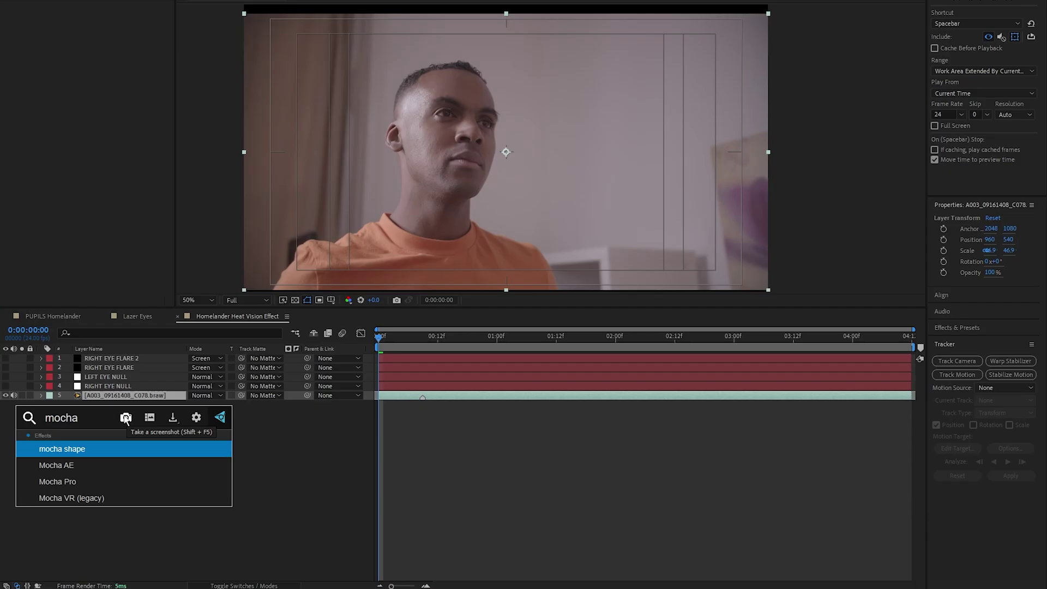
click(36, 465)
click(71, 35)
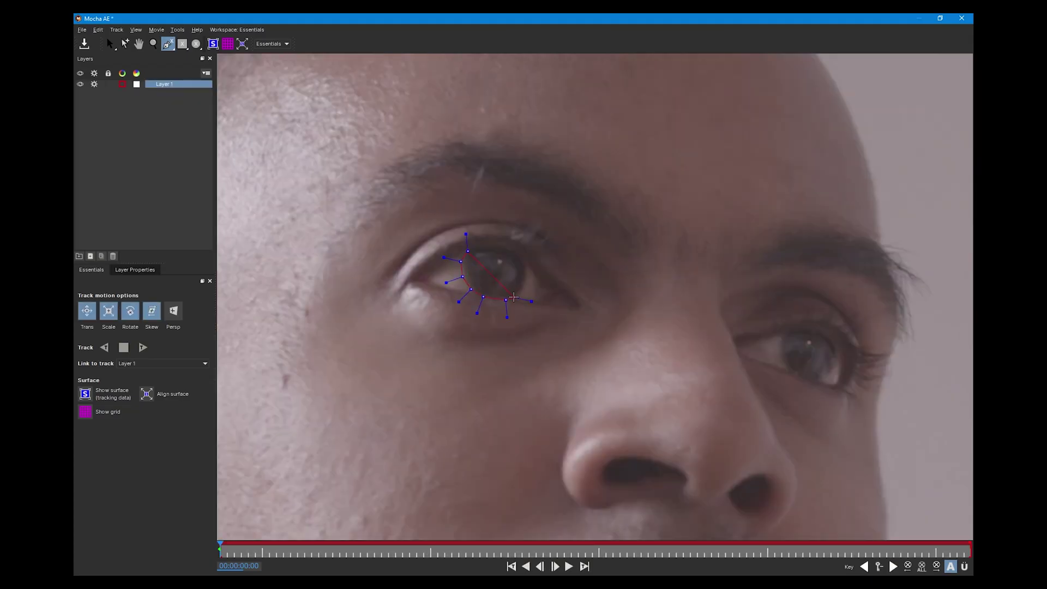
- Track a spline outline of the right eye's iris forward through the clip and name its layer RIGHT EYE MOCHA
click(510, 249)
click(143, 348)
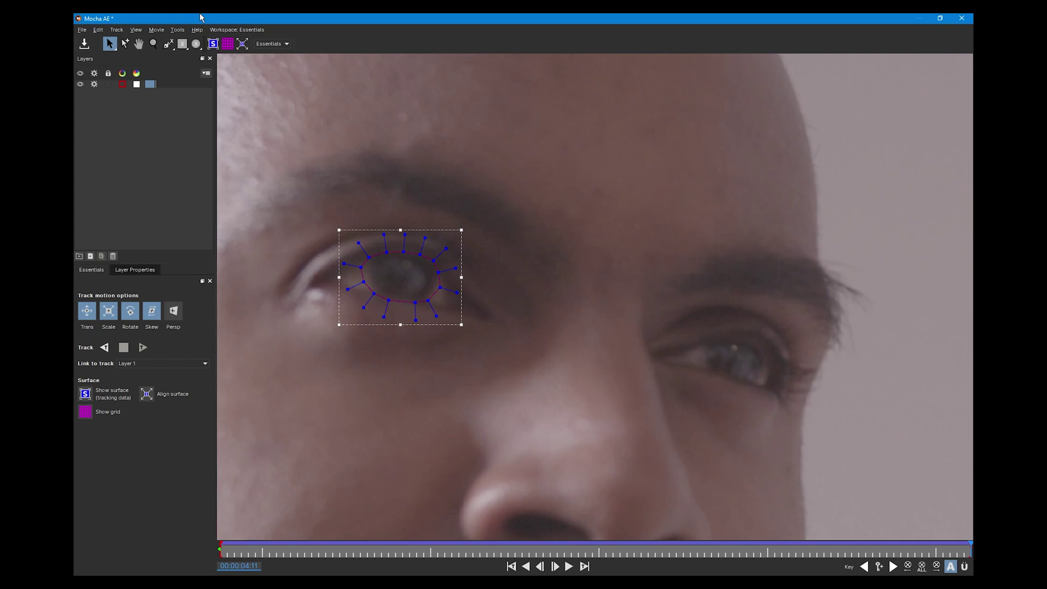
text(RIGHT EYE MOCHA)
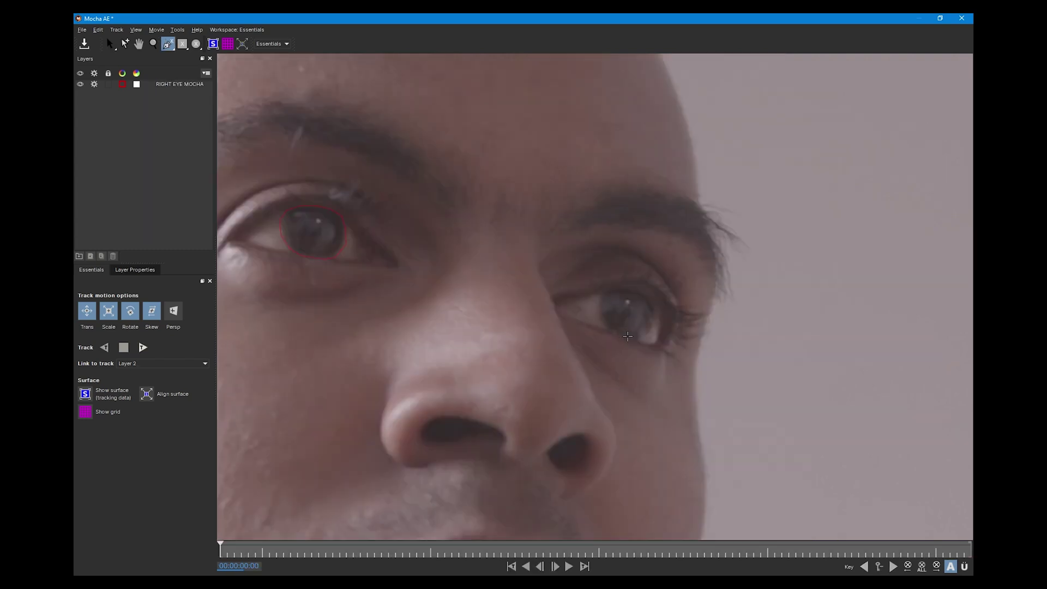
- Outline the left eye's iris with a new spline and track it forward through the clip
click(626, 336)
click(610, 331)
click(600, 321)
click(598, 311)
click(600, 299)
click(616, 289)
click(651, 300)
click(658, 311)
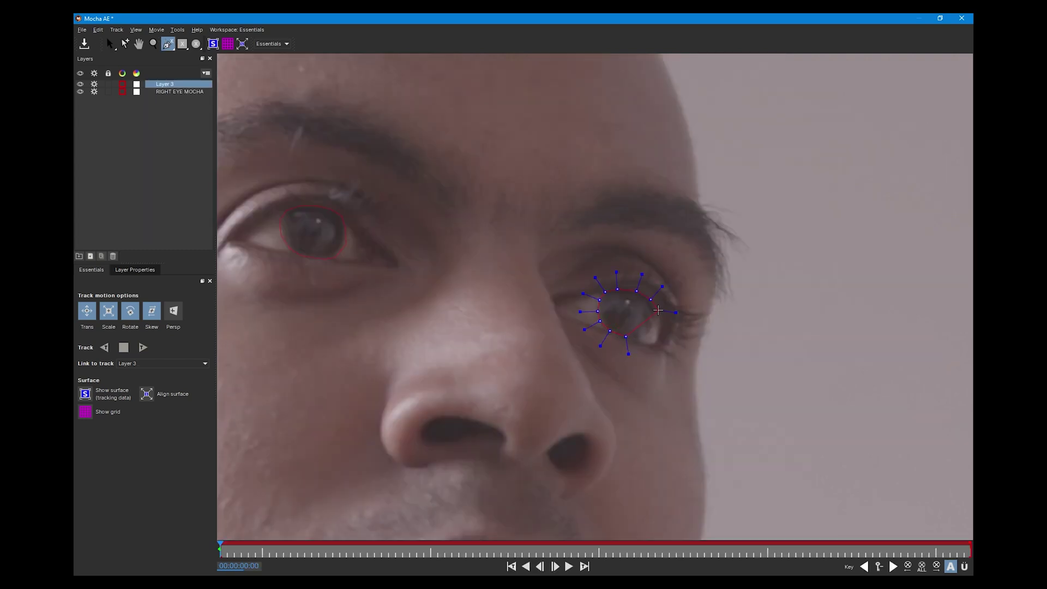
click(143, 348)
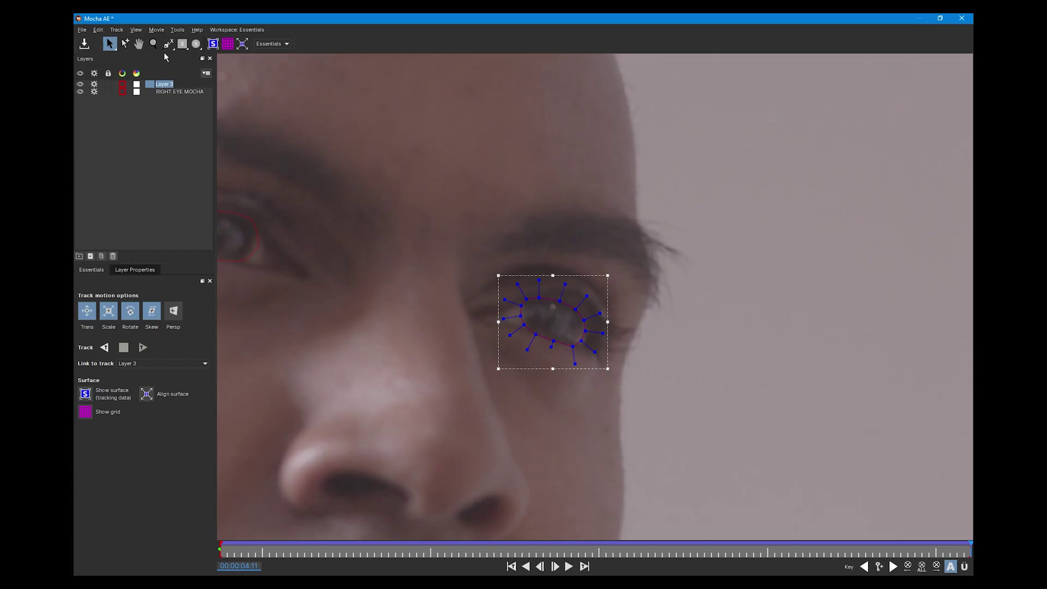
- Name the left eye's tracking layer LEFT EYE MOCHA, then save the Mocha project and return to After Effects
text(LEFT EYE MOCHA)
key(Return)
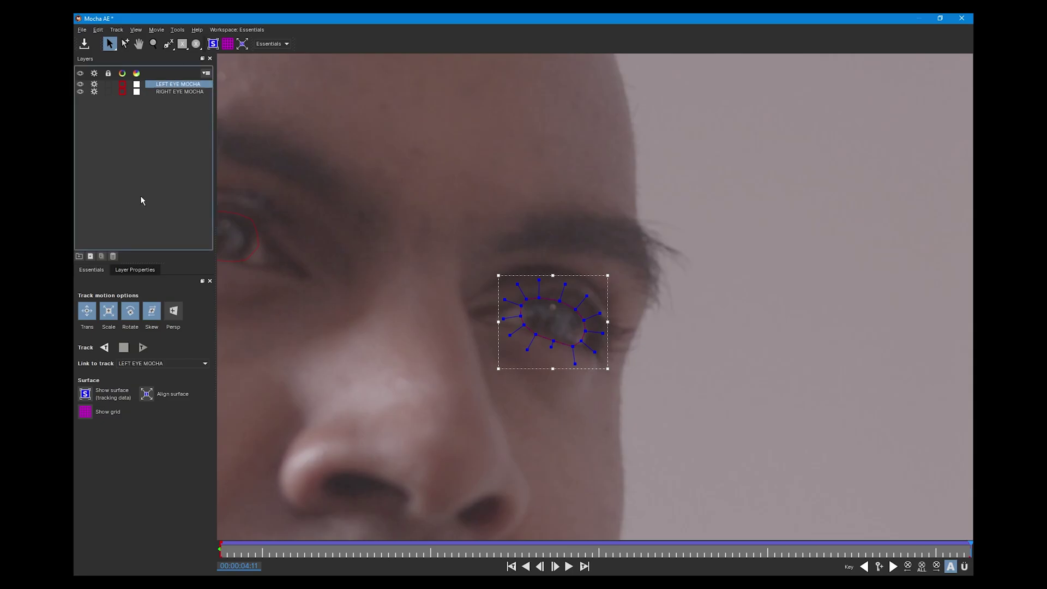
click(84, 44)
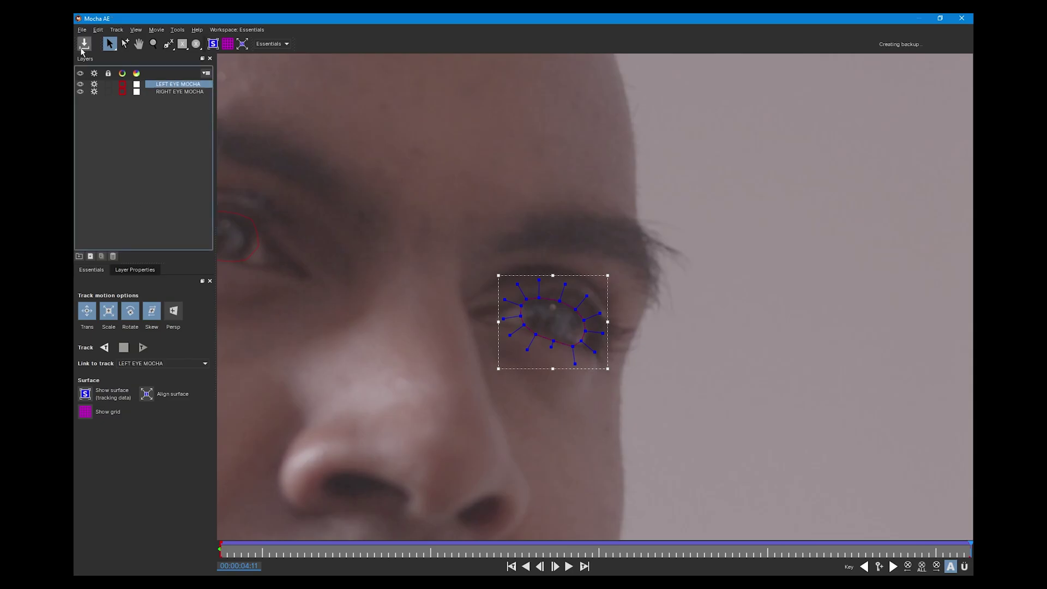
click(961, 18)
key(Caps_Lock)
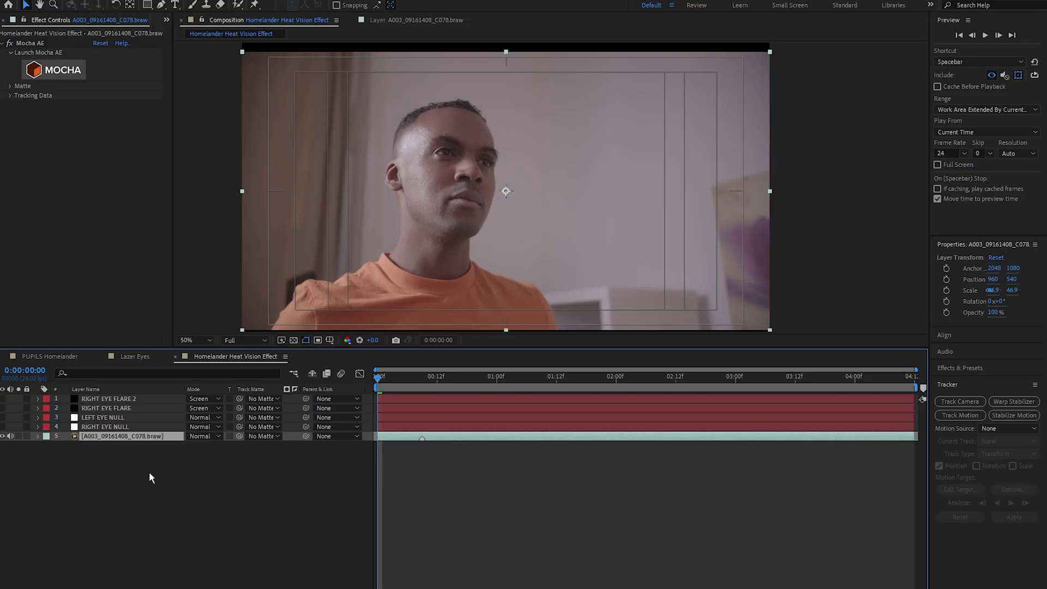
- Duplicate the footage layer and insert the Homelander pupils composition between the two copies
key(ctrl+d)
click(145, 470)
drag(60, 154, 118, 448)
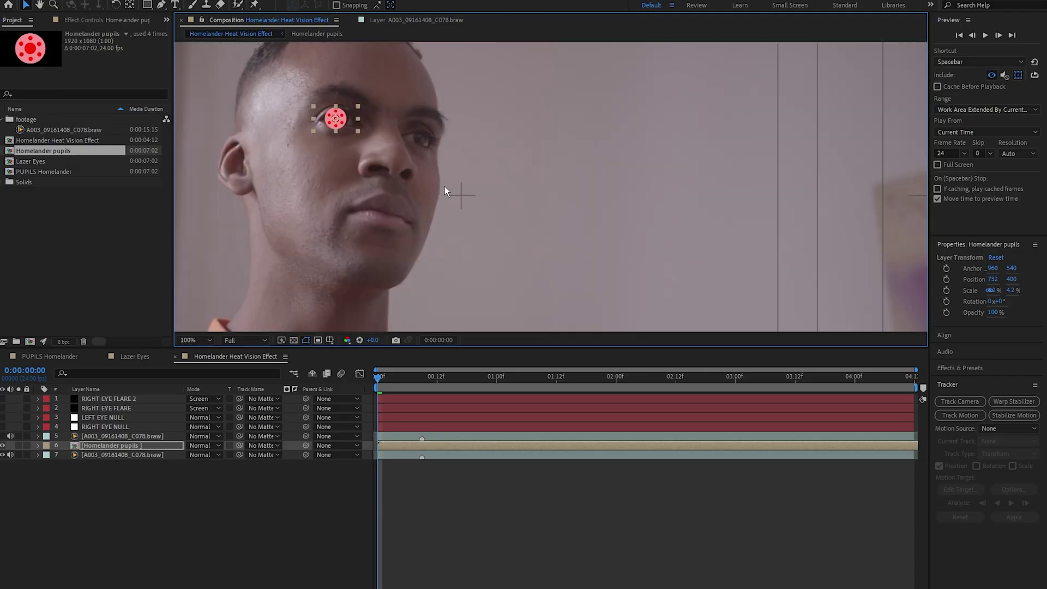
- Shrink the Homelander pupils layer to about 2.9% and position it over the right eye's iris, at about 741, 399
scroll(444, 186, up, 1)
drag(267, 105, 554, 296)
scroll(444, 239, up, 1)
drag(563, 245, 525, 221)
drag(477, 197, 500, 195)
drag(552, 222, 561, 228)
drag(524, 209, 521, 208)
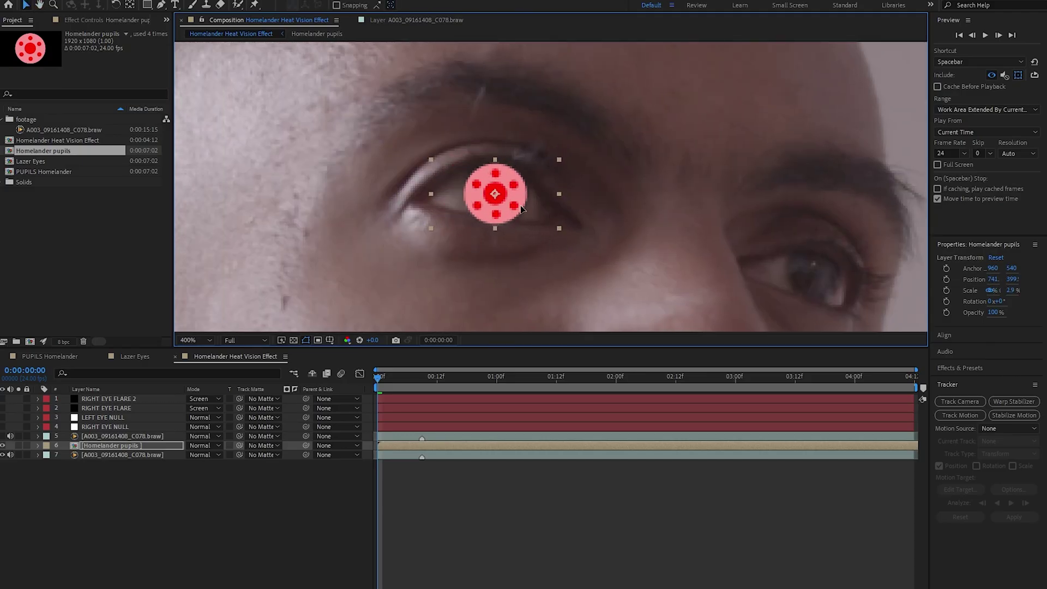
- Link the Homelander pupils Position to RIGHT EYE NULL and realign it with Anchor Point 1048, 381 and Scale 3.2, 3.1%
click(38, 446)
click(37, 426)
drag(313, 529, 135, 455)
drag(136, 455, 135, 455)
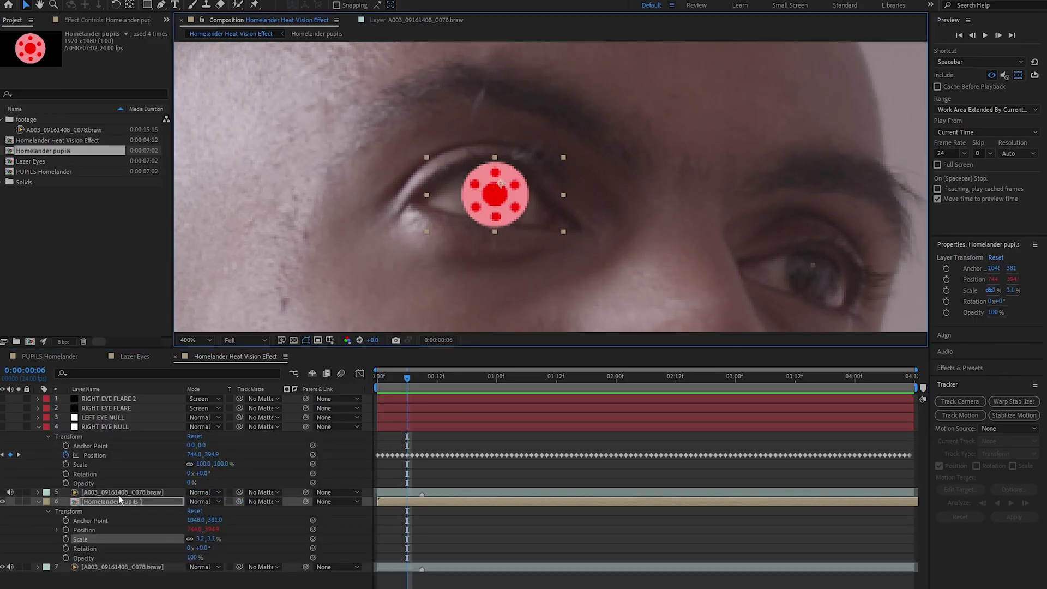
- Create AE masks from the Mocha tracks on the upper footage layer, with Invert Mask and Apply Matte enabled
click(133, 495)
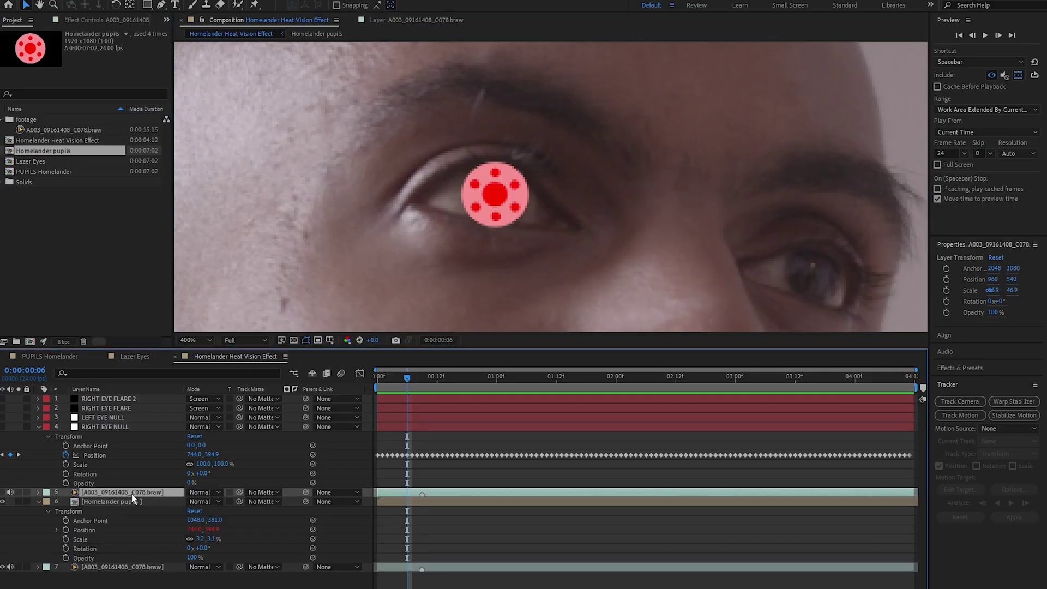
click(136, 21)
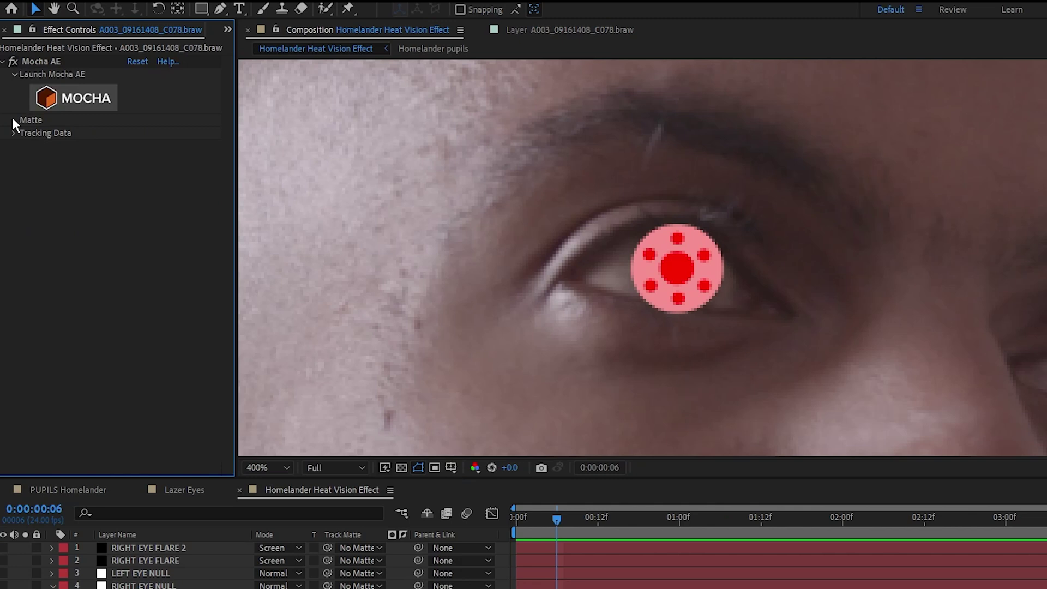
click(14, 119)
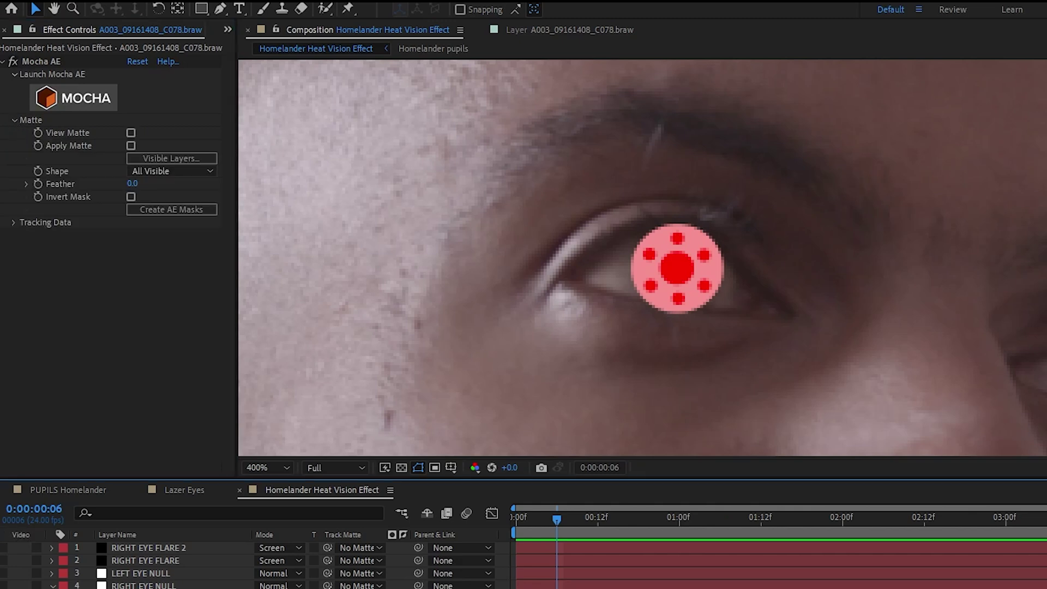
click(3, 586)
click(171, 210)
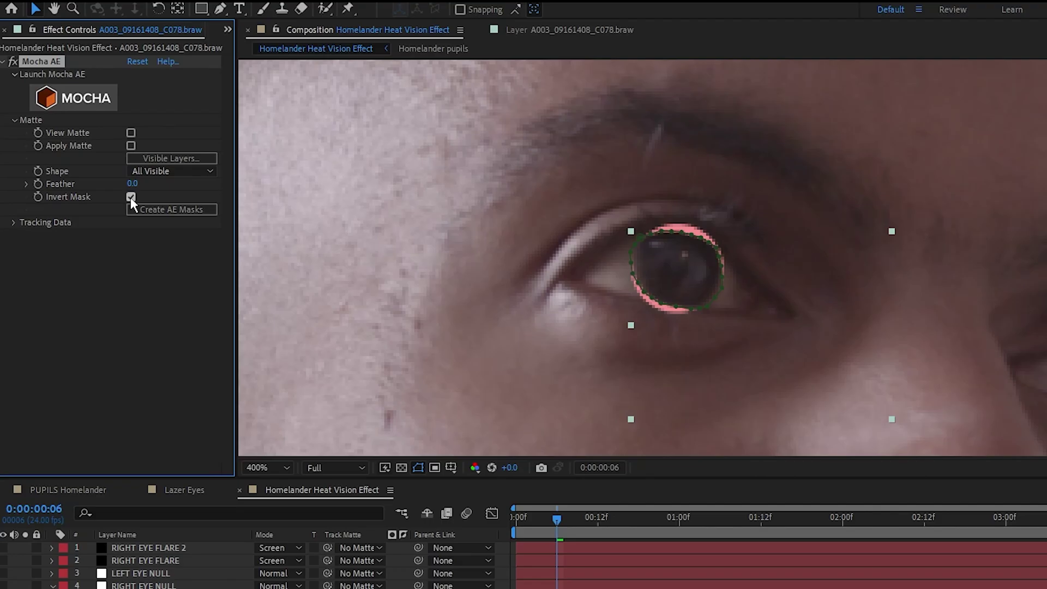
click(130, 145)
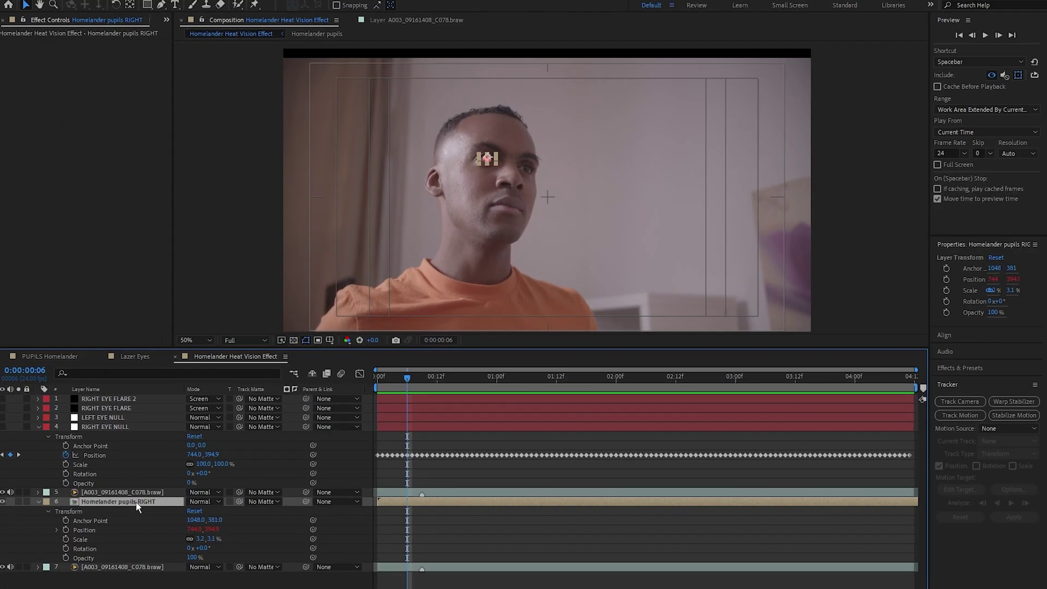
- Duplicate the Homelander pupils RIGHT layer and link the copy's Position to the Position of LEFT EYE NULL
key(ctrl+d)
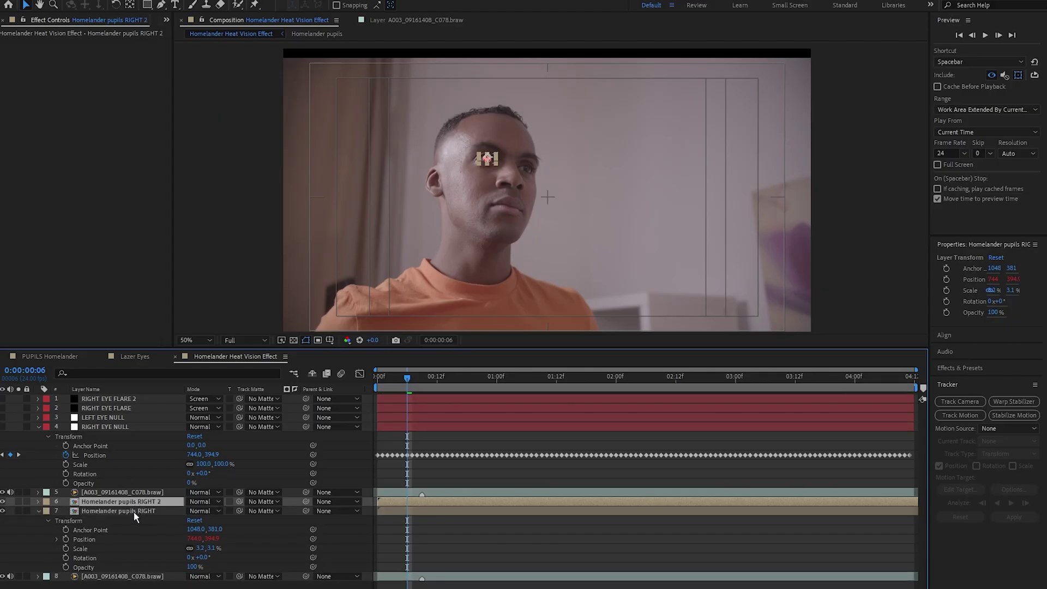
click(37, 502)
click(37, 426)
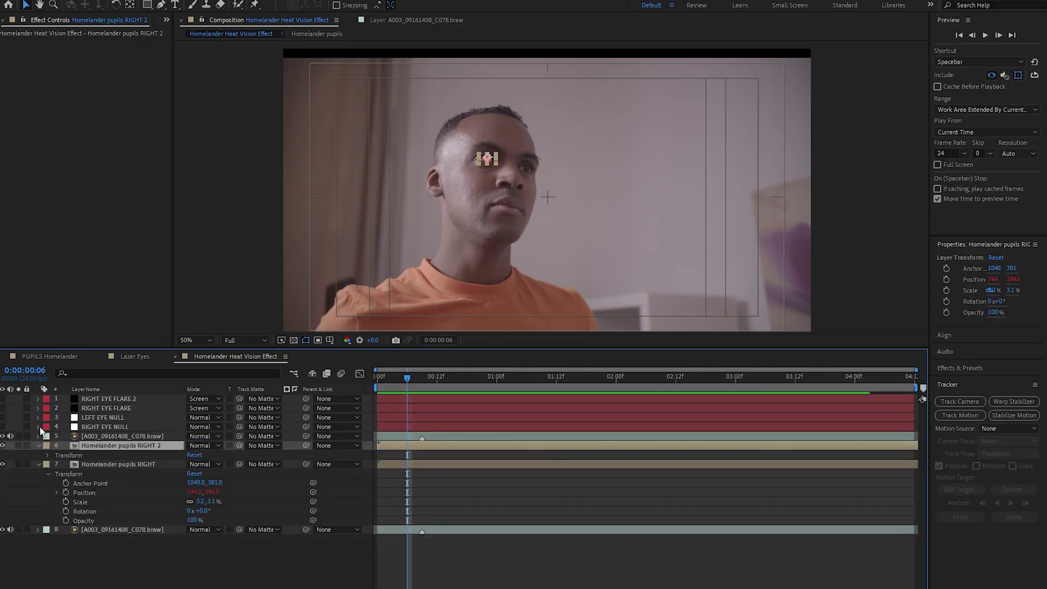
click(38, 417)
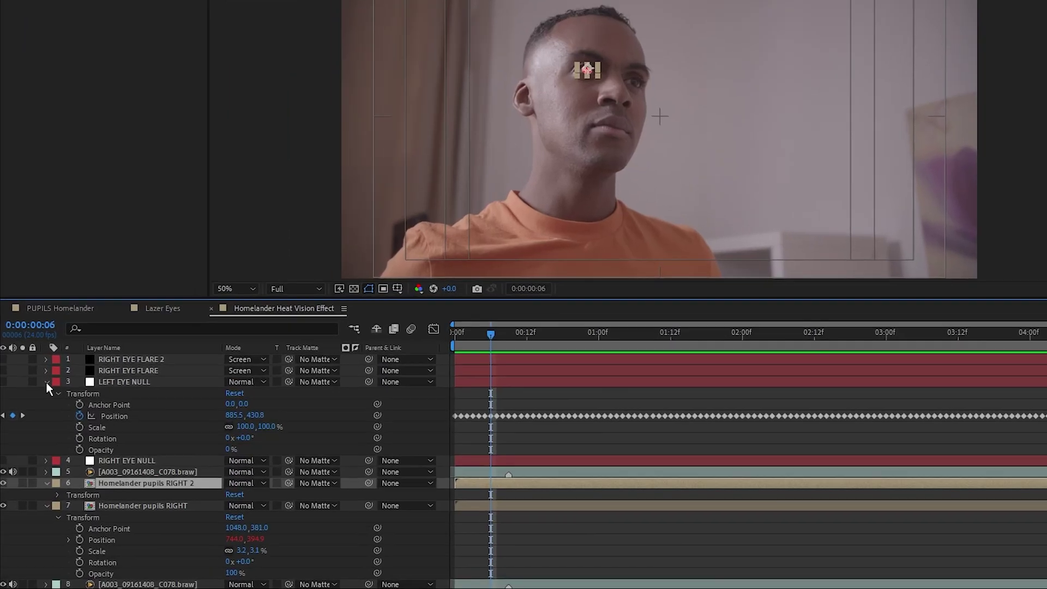
click(57, 495)
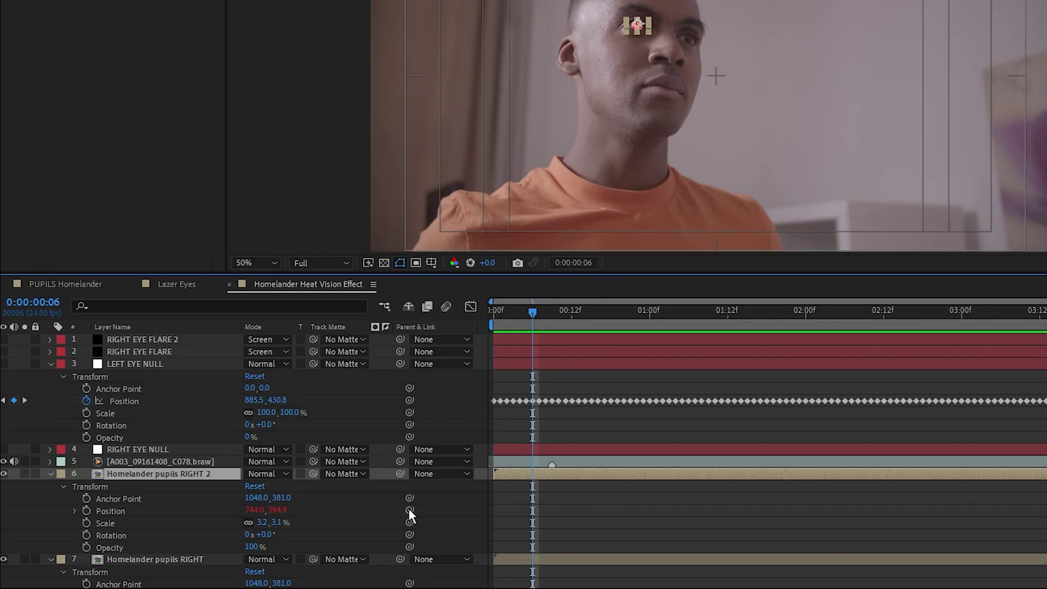
drag(379, 517, 183, 412)
- Rename the duplicated pupils layer Homelander pupils LEFT
key(Return)
key(End)
key(BackSpace)
key(BackSpace)
key(BackSpace)
key(BackSpace)
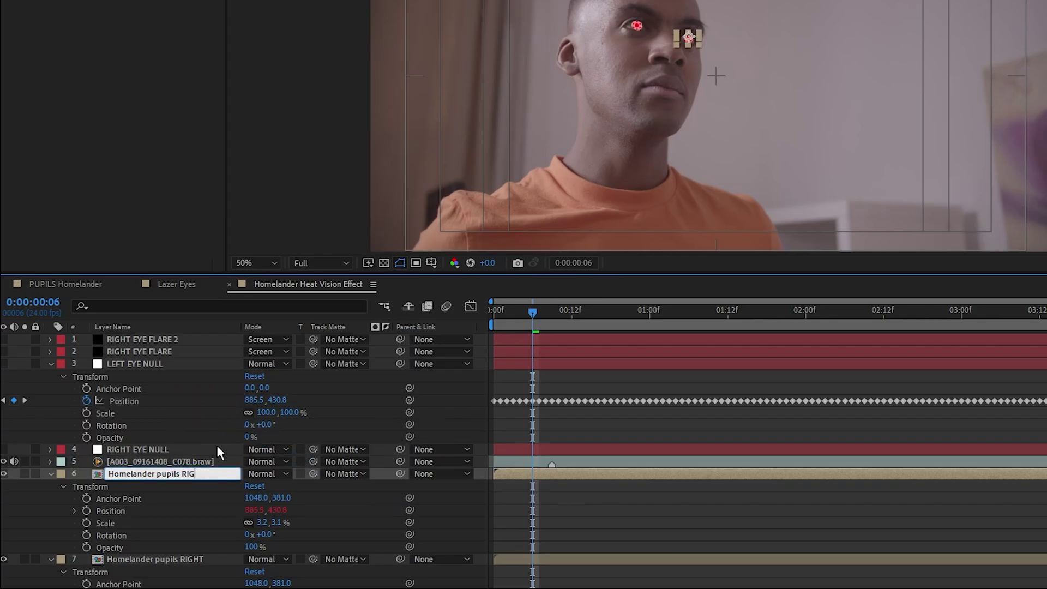
text(LEFT)
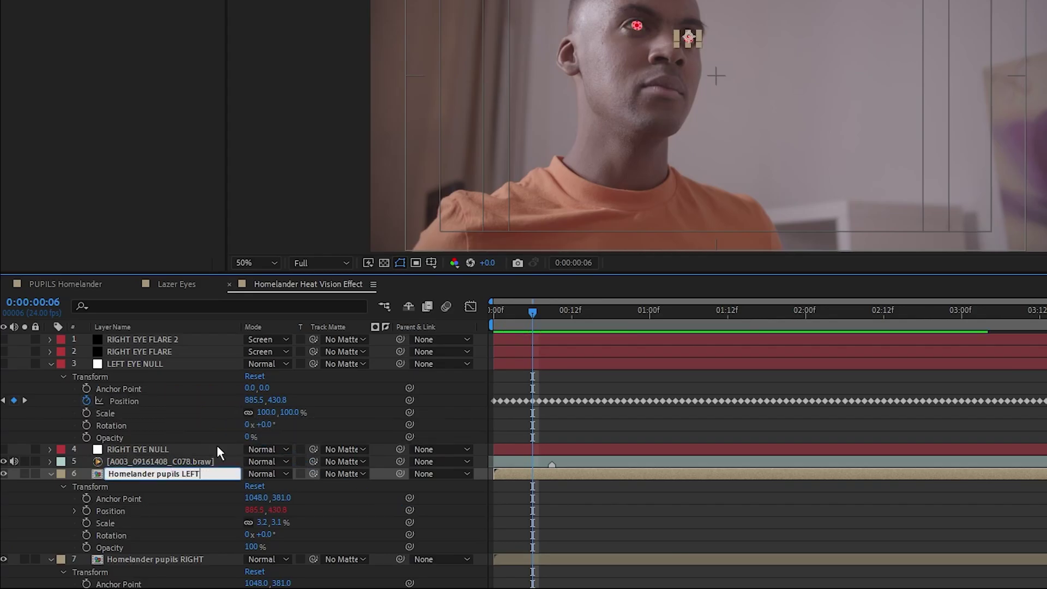
key(Return)
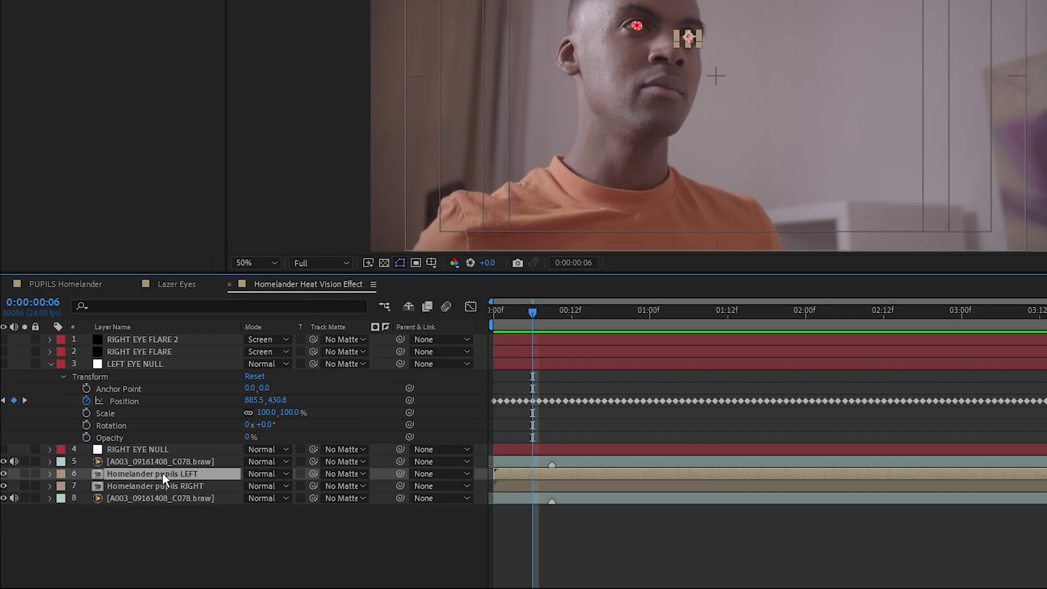
- Set the opacity of both the Homelander pupils LEFT and Homelander pupils RIGHT layers to 10%
key(t)
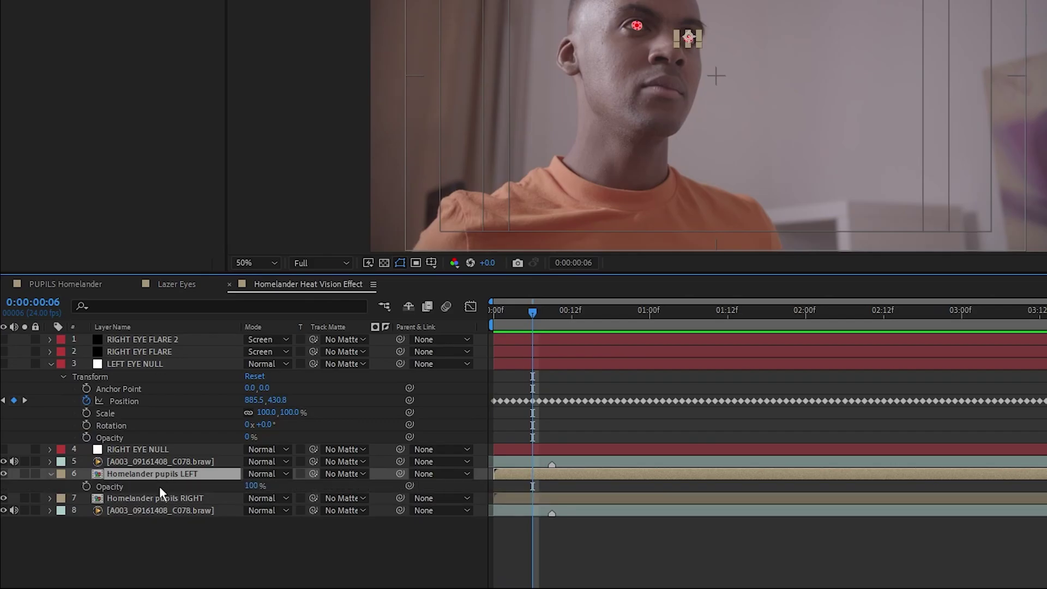
click(252, 486)
text(10)
key(Return)
click(136, 498)
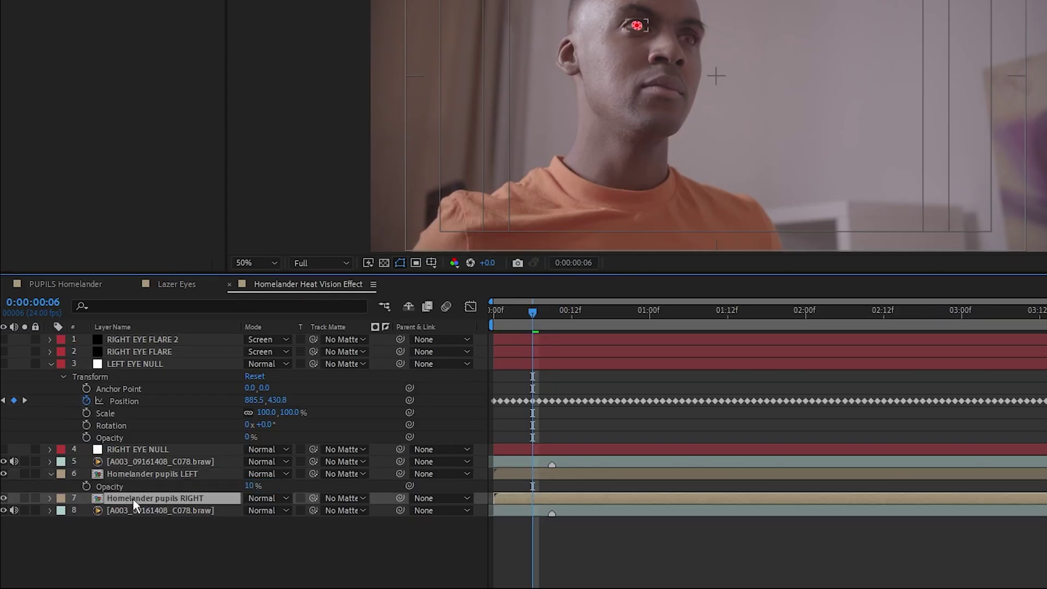
key(t)
click(252, 510)
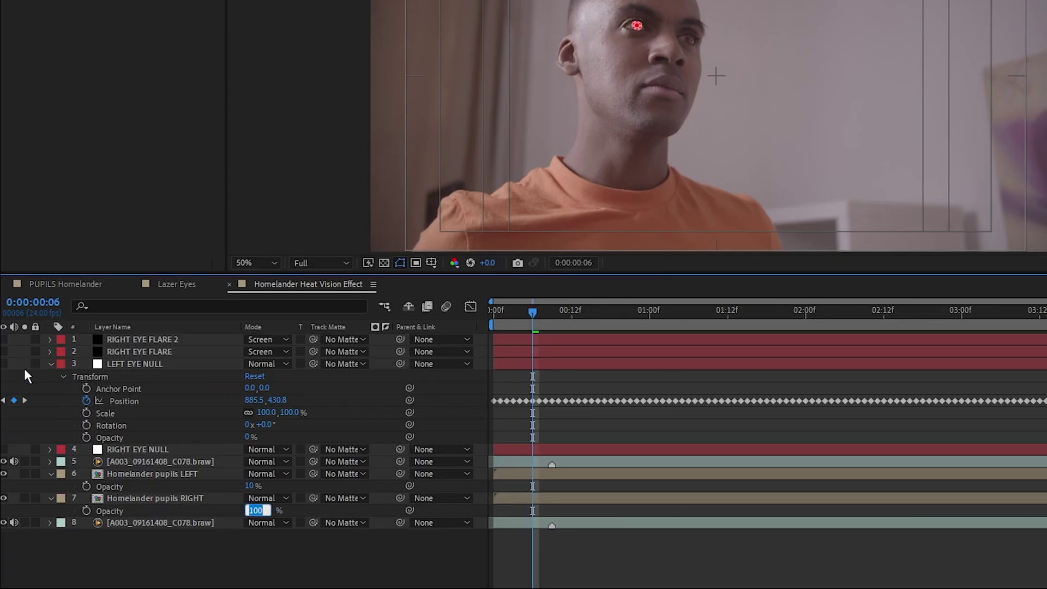
text(10)
key(Return)
click(48, 512)
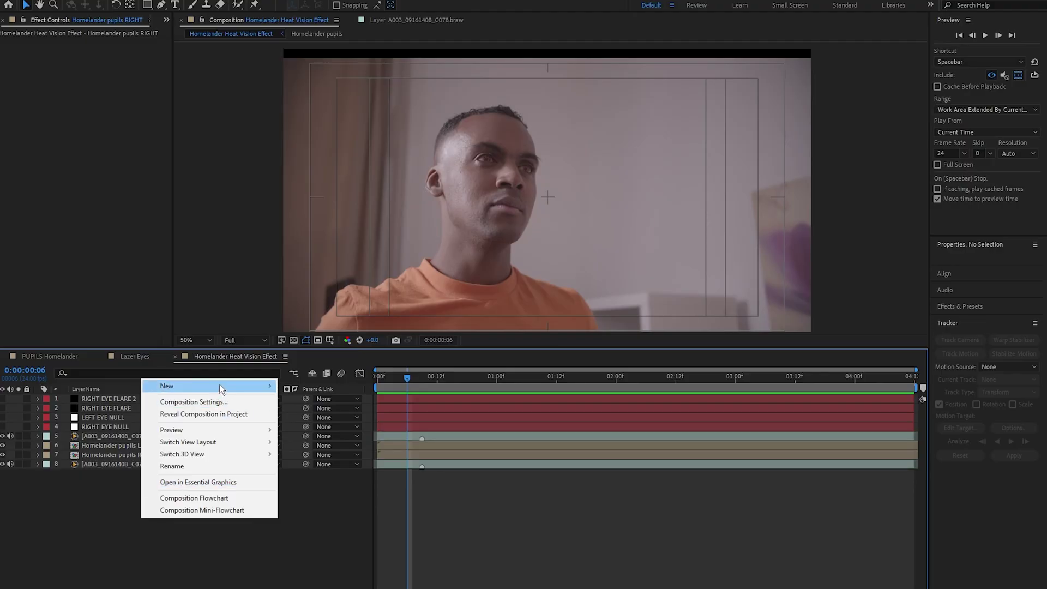
- Create a new black solid and apply the Saber effect to it
mouse_move(219, 385)
click(311, 414)
click(505, 437)
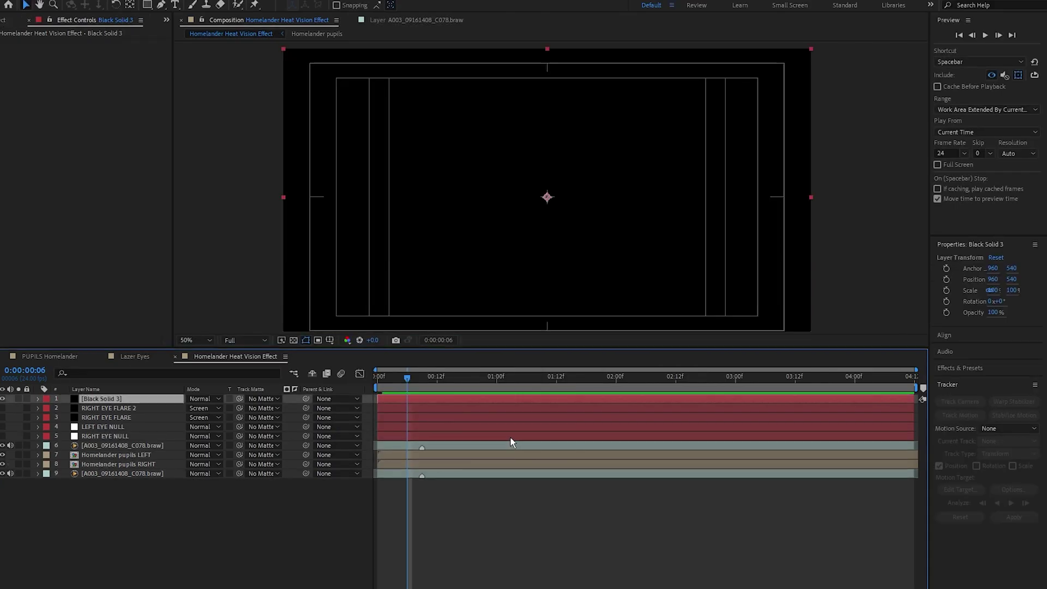
key(ctrl+space)
text(saber)
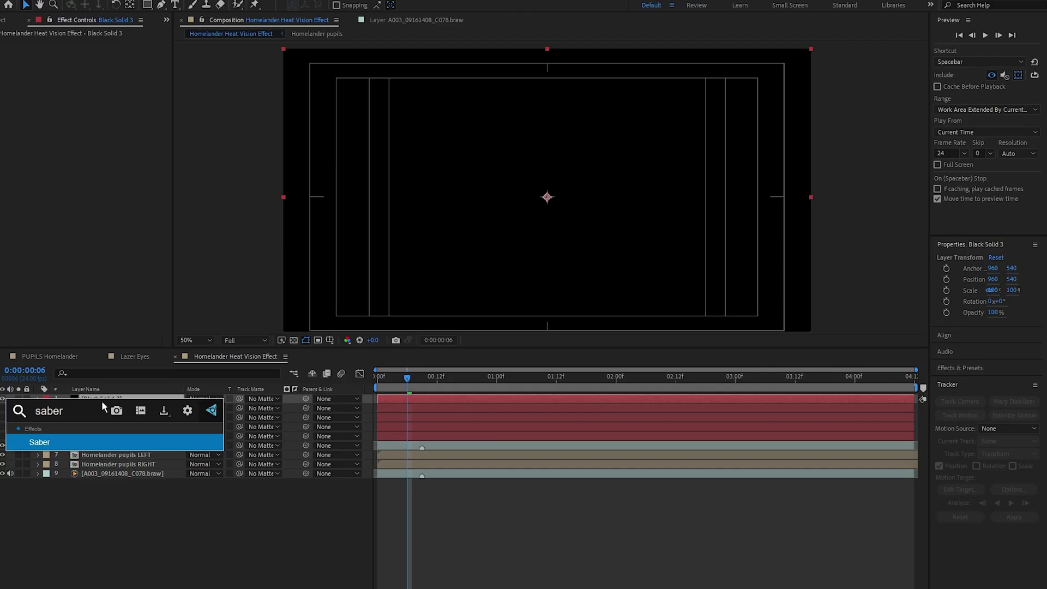
click(52, 442)
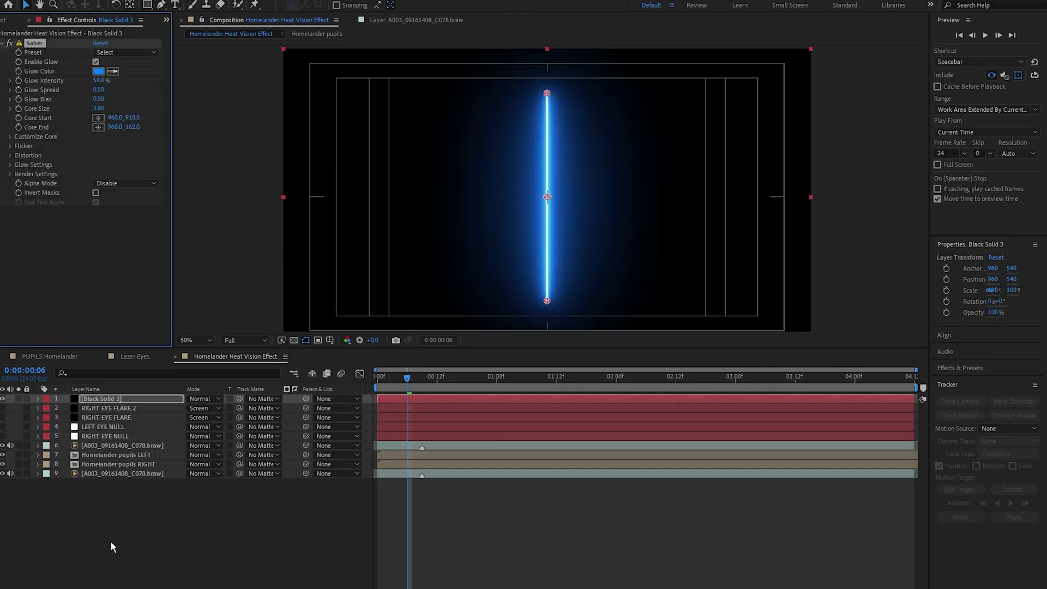
- Set the Saber solid's blending mode to Screen and its glow color to the red FF3600
click(202, 399)
click(273, 291)
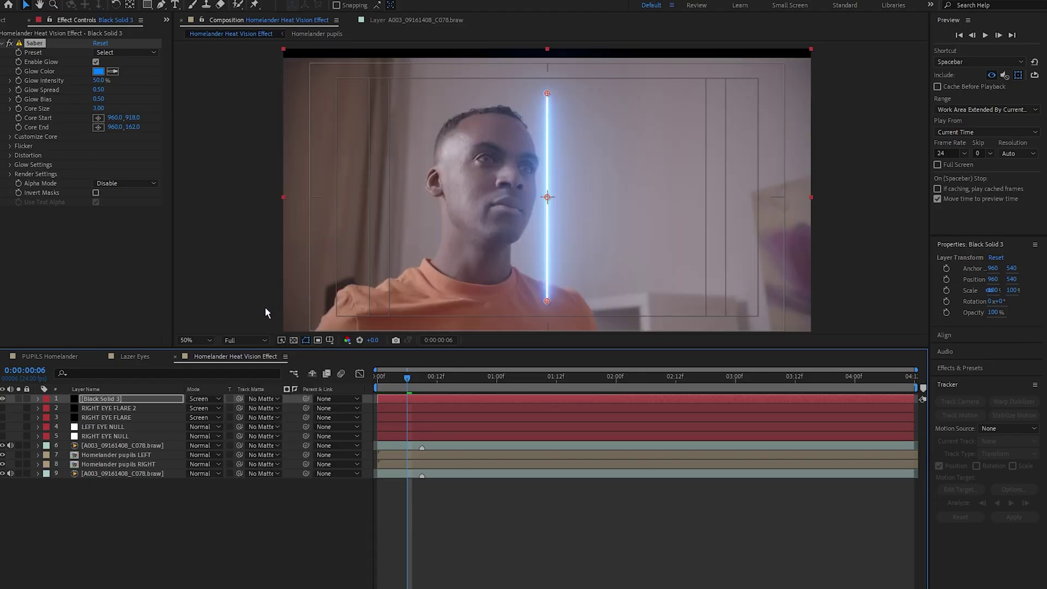
click(98, 72)
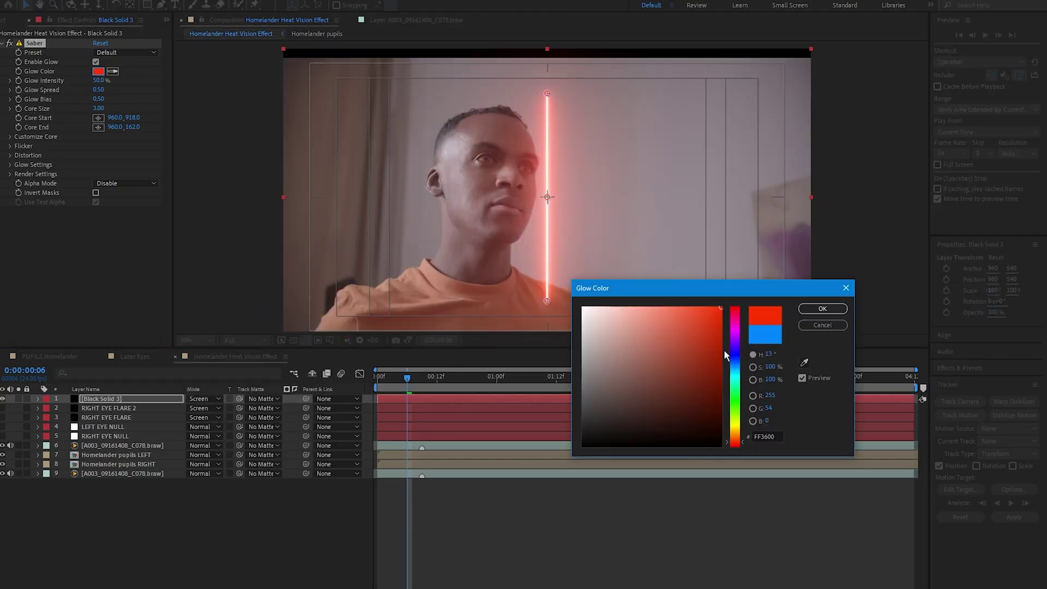
click(823, 308)
- Rename the Saber solid layer LASER LEFT
click(109, 403)
key(Return)
text(LA)
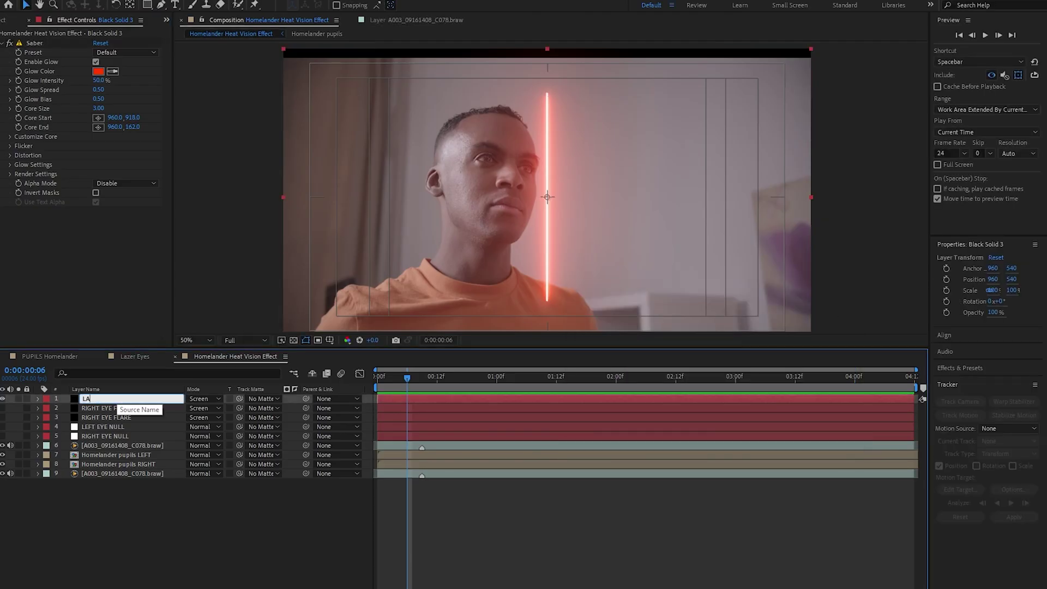
text(SER LEFT)
key(Return)
- Link the Core Start of LASER LEFT's Saber effect to the Position of RIGHT EYE NULL
click(38, 398)
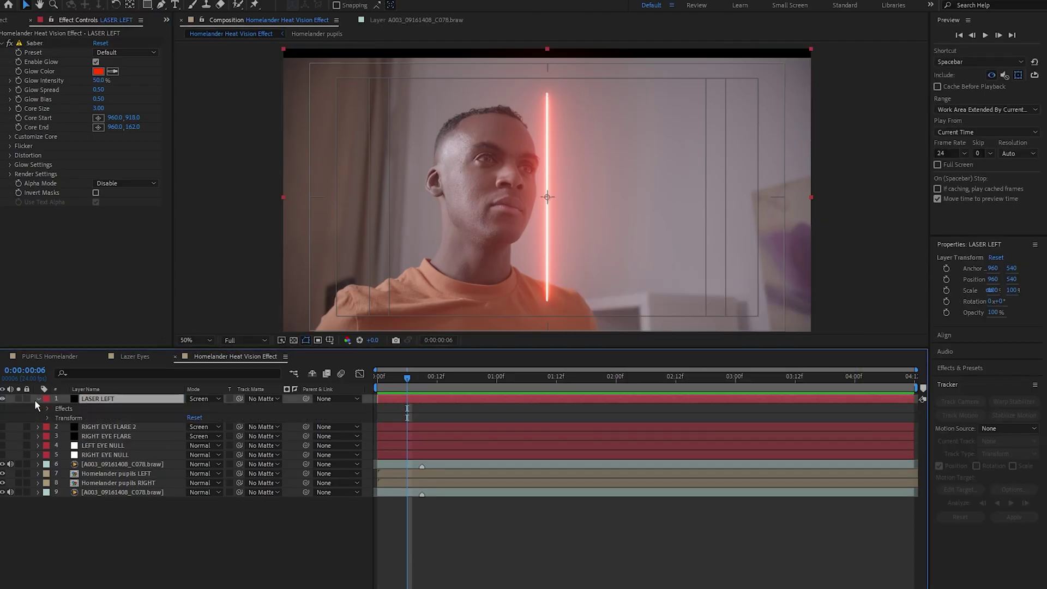
click(54, 389)
click(63, 400)
scroll(135, 488, down, 2)
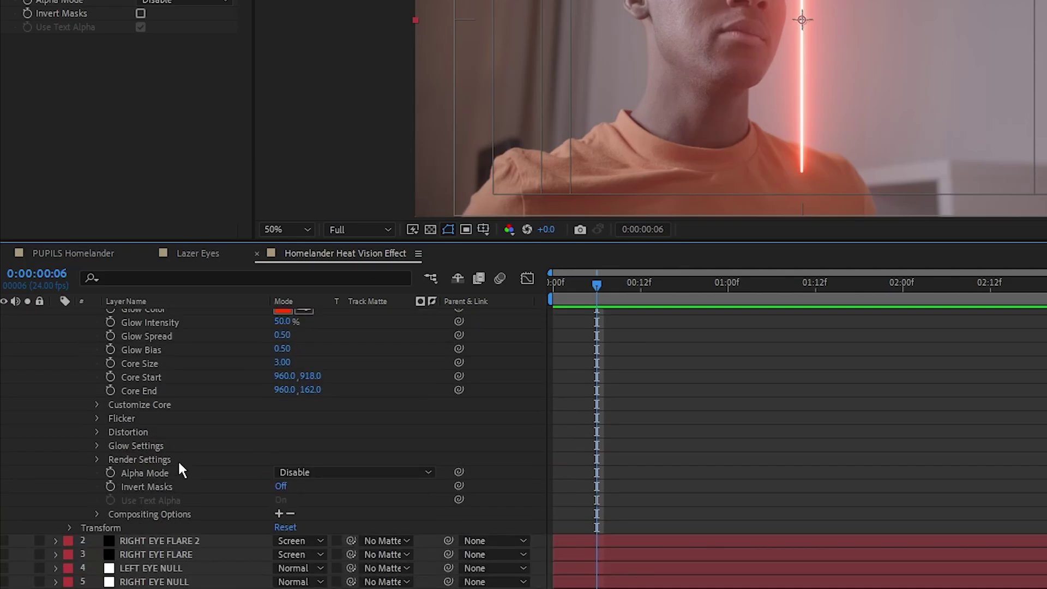
scroll(136, 488, up, 2)
drag(350, 481, 351, 483)
drag(458, 432, 165, 480)
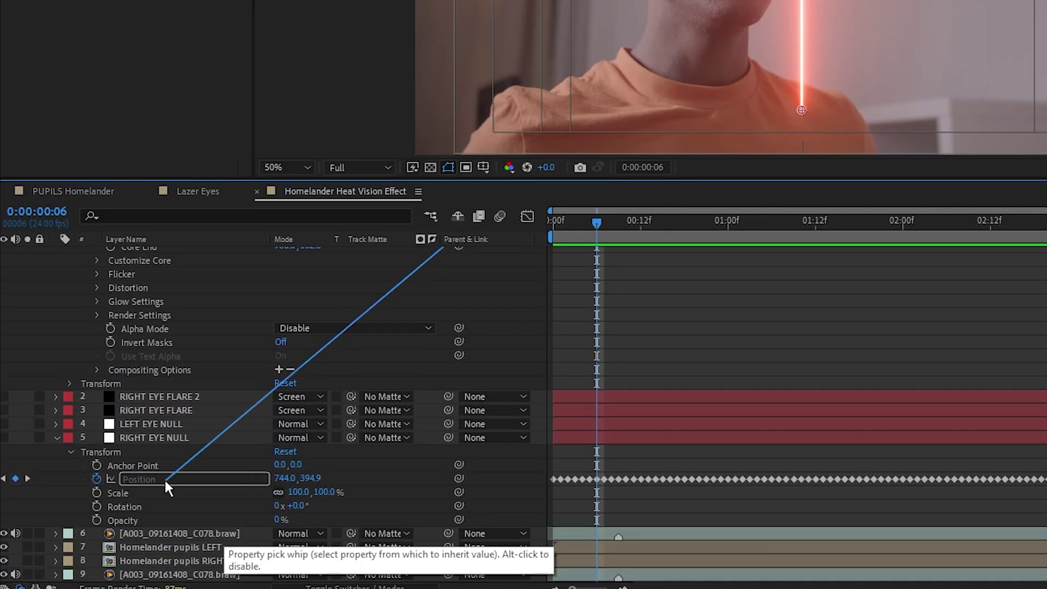
scroll(166, 481, up, 4)
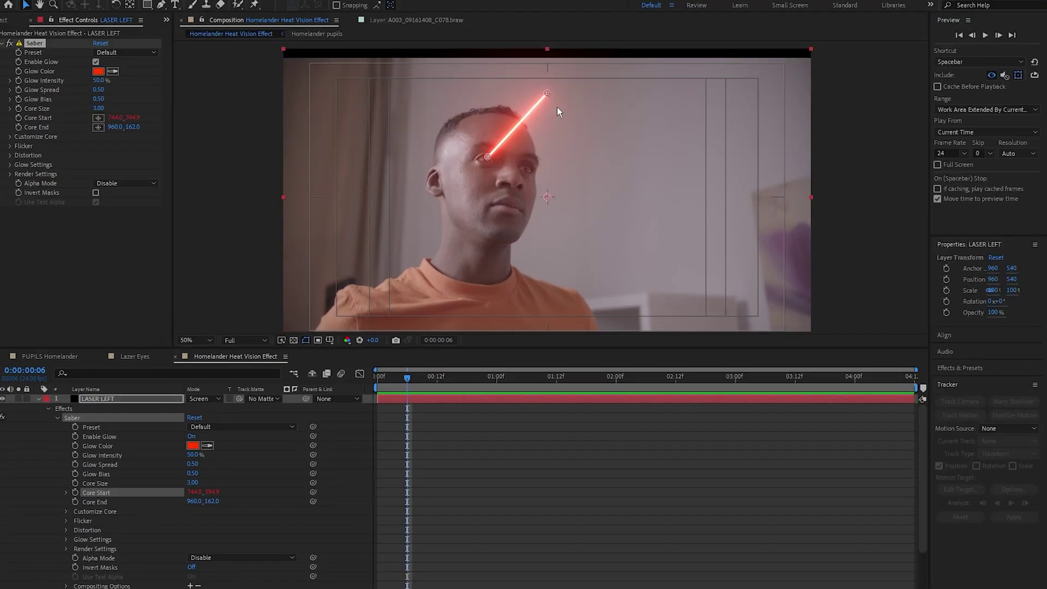
- Place the laser's Core End beyond the frame's right edge at about 1978, 352 and set Core Size to 4
drag(548, 95, 821, 157)
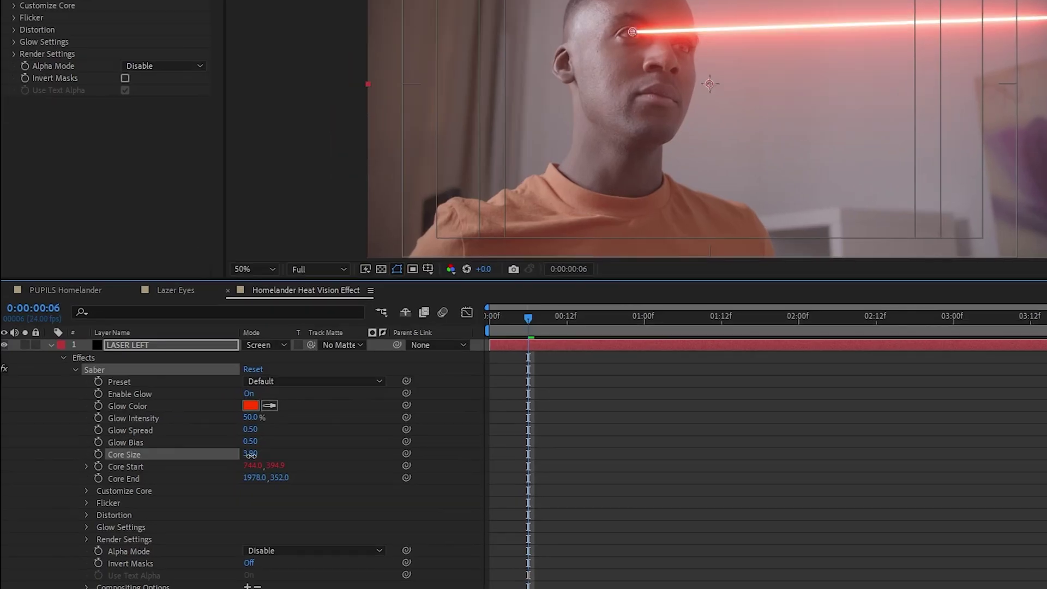
click(194, 483)
text(4)
key(Return)
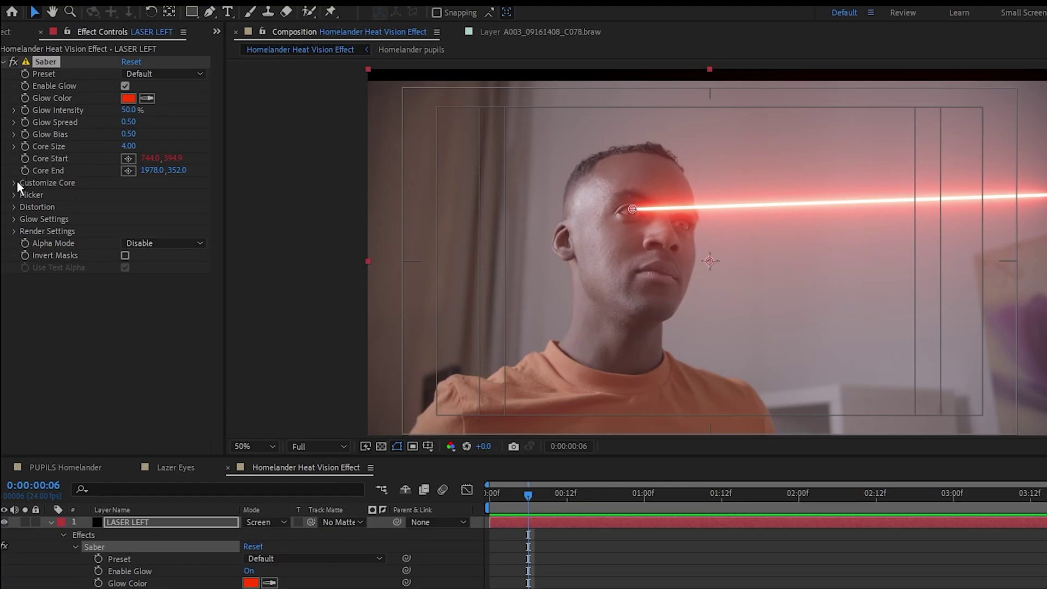
- Set the Start Size of the Saber core to 50%
click(15, 183)
click(129, 232)
text(50)
key(Return)
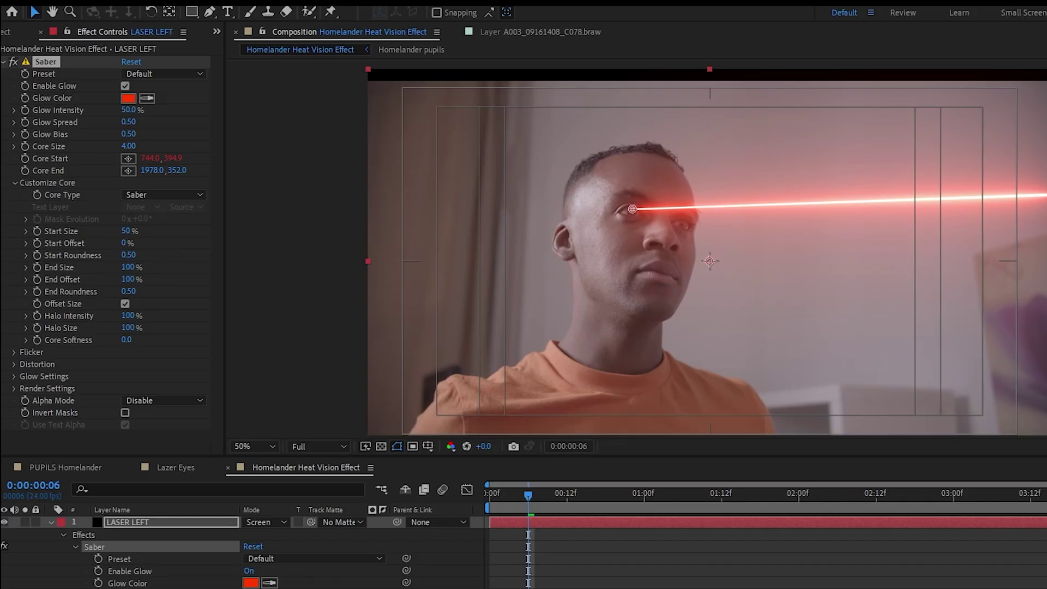
- Set the Saber's glow Distortion Amount to 5
click(16, 182)
click(14, 206)
click(26, 218)
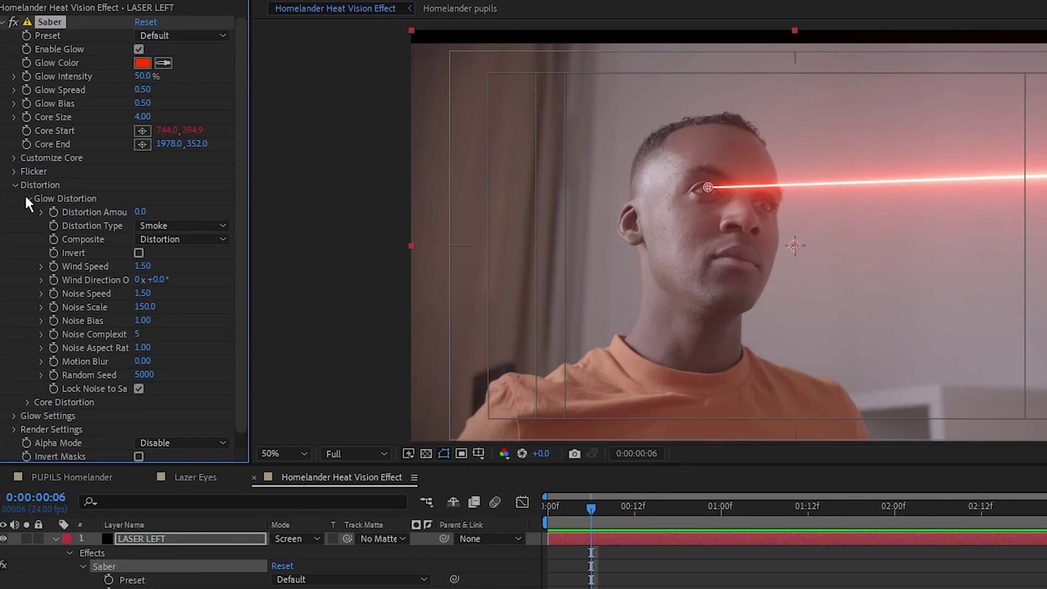
click(141, 212)
text(5)
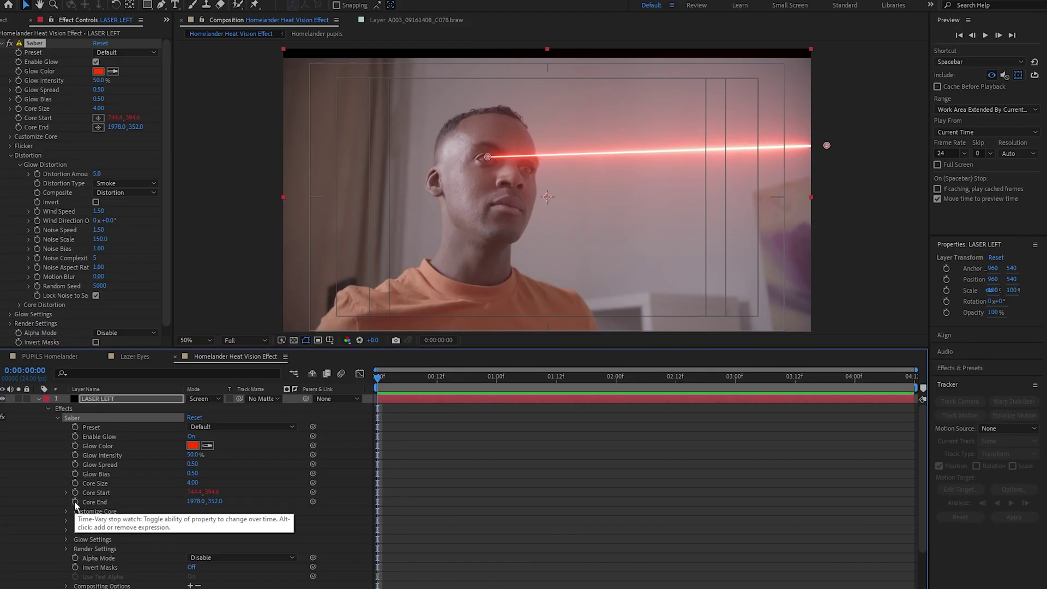
- Keyframe the laser's Core End to shoot from about 1275, 352 at frame 0 to 2059, 358 at frame 1
click(75, 502)
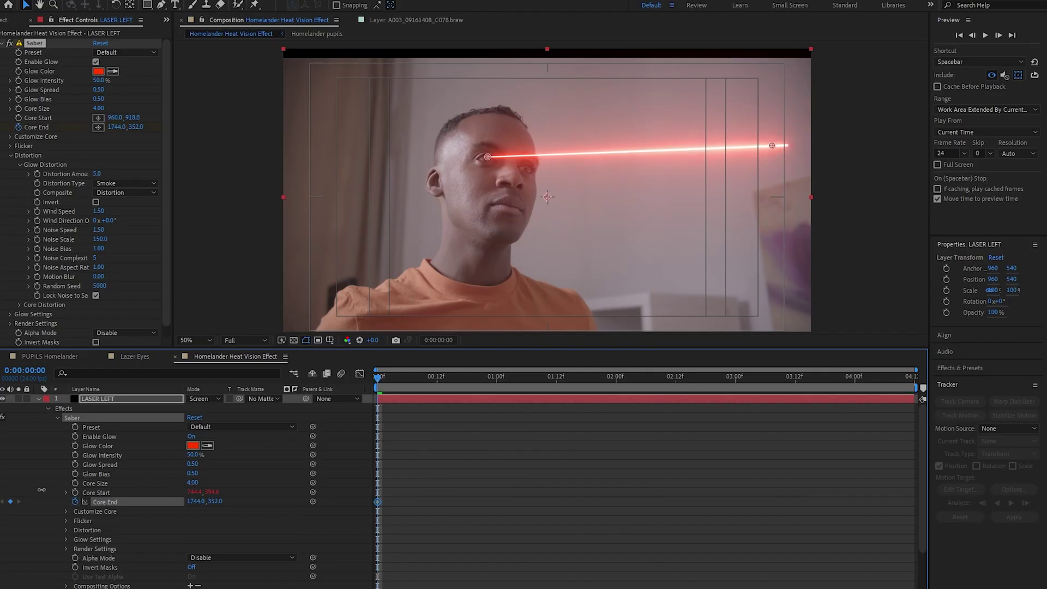
drag(42, 490, 1, 491)
drag(195, 501, 15, 496)
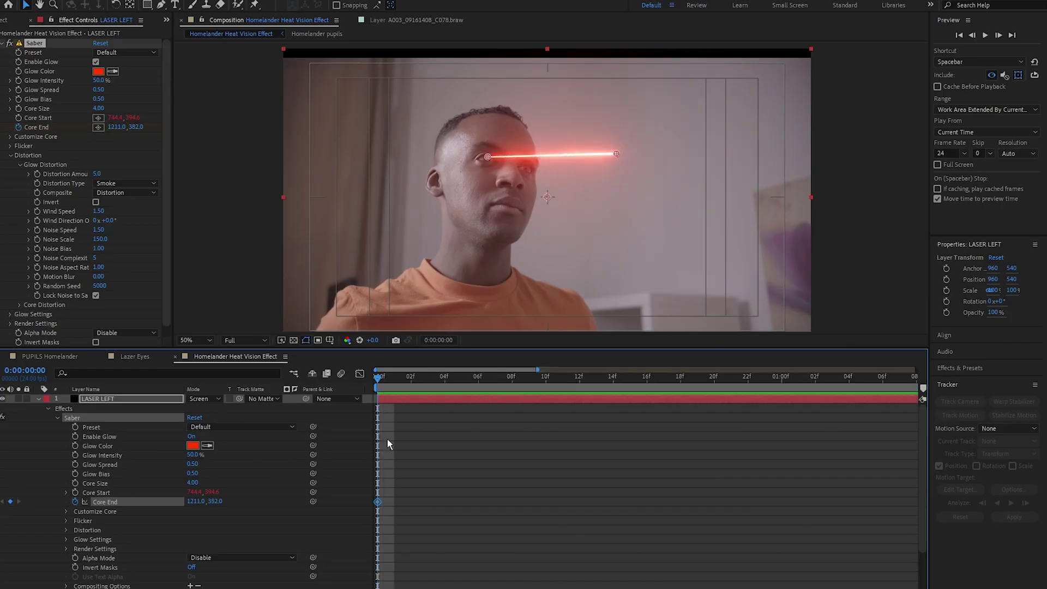
key(Page_Down)
drag(616, 154, 849, 147)
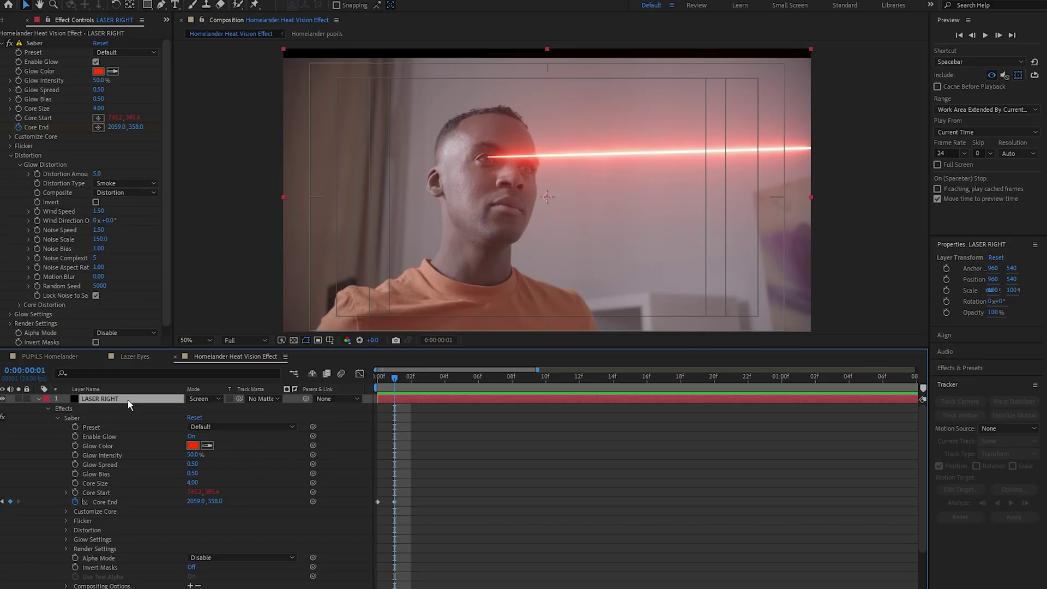
- Duplicate the LASER RIGHT layer and rename the copy LASER LEFT
key(ctrl+d)
key(Caps_Lock)
key(Return)
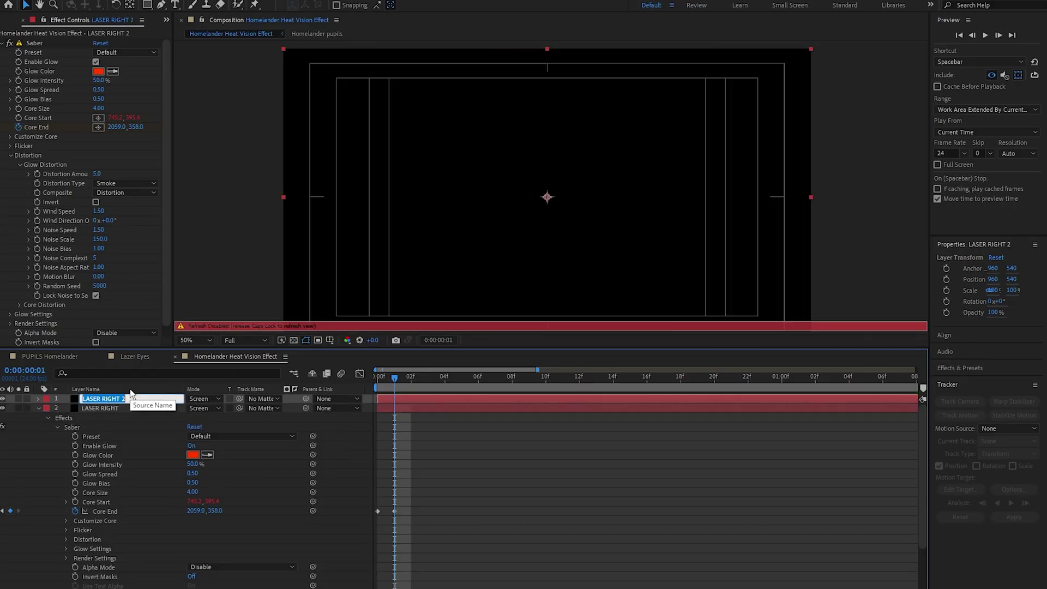
text(LASER)
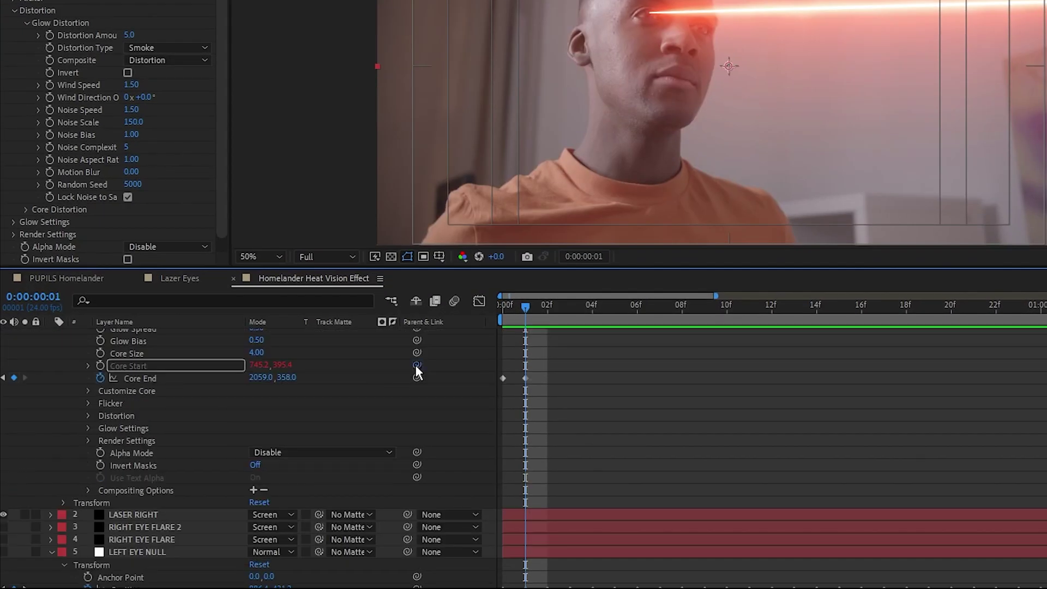
- Link the Core Start of the duplicated laser to the Position of LEFT EYE NULL
drag(416, 361, 333, 408)
drag(348, 347, 147, 530)
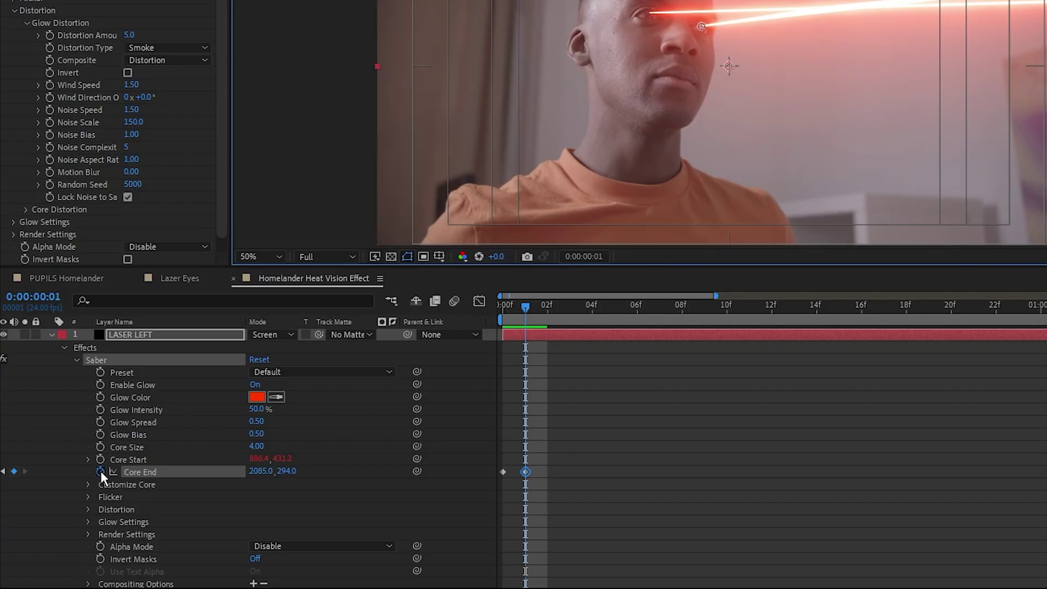
- Rekey LASER LEFT's Core End at frame 0, ending the beam at about 1203, 420 alongside the other laser
click(100, 470)
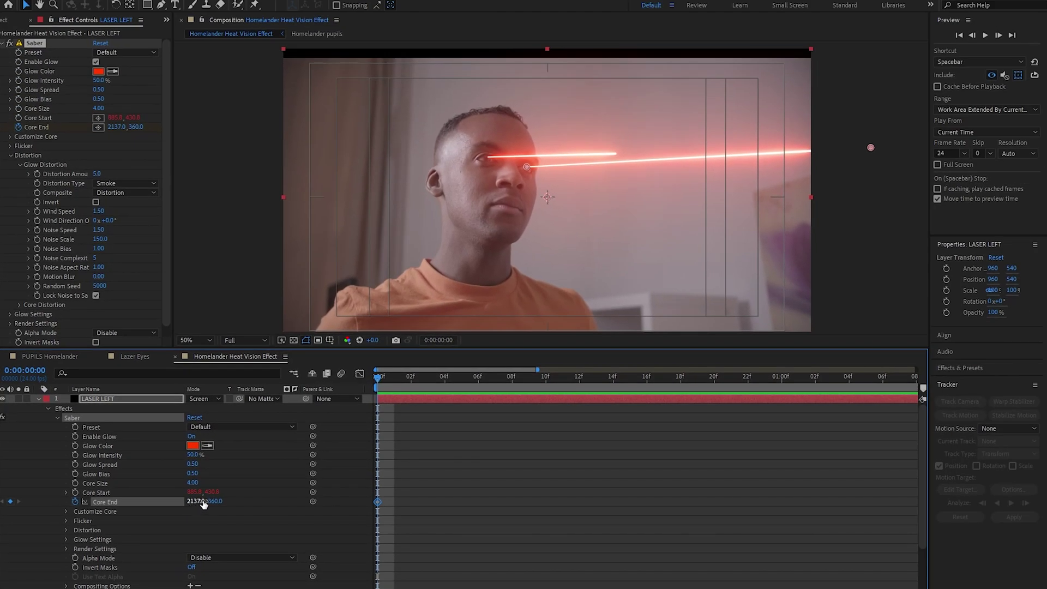
drag(197, 501, 5, 501)
drag(770, 148, 616, 165)
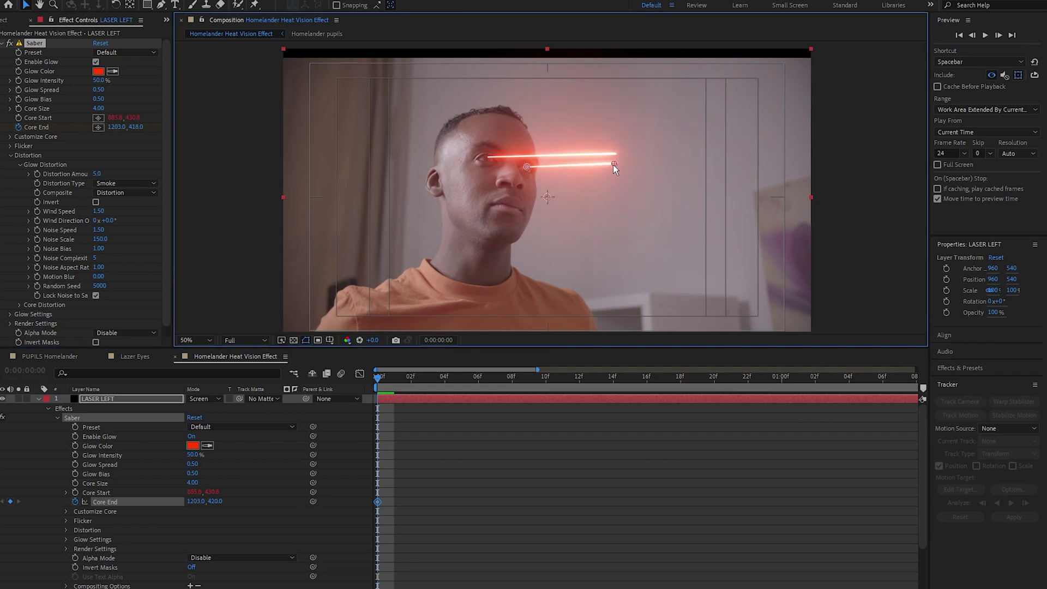
click(401, 453)
- Keyframe LASER LEFT's Core End at frame 1 beyond the frame's right edge, at about 1998, 372
key(Page_Down)
drag(198, 501, 622, 503)
drag(829, 163, 833, 151)
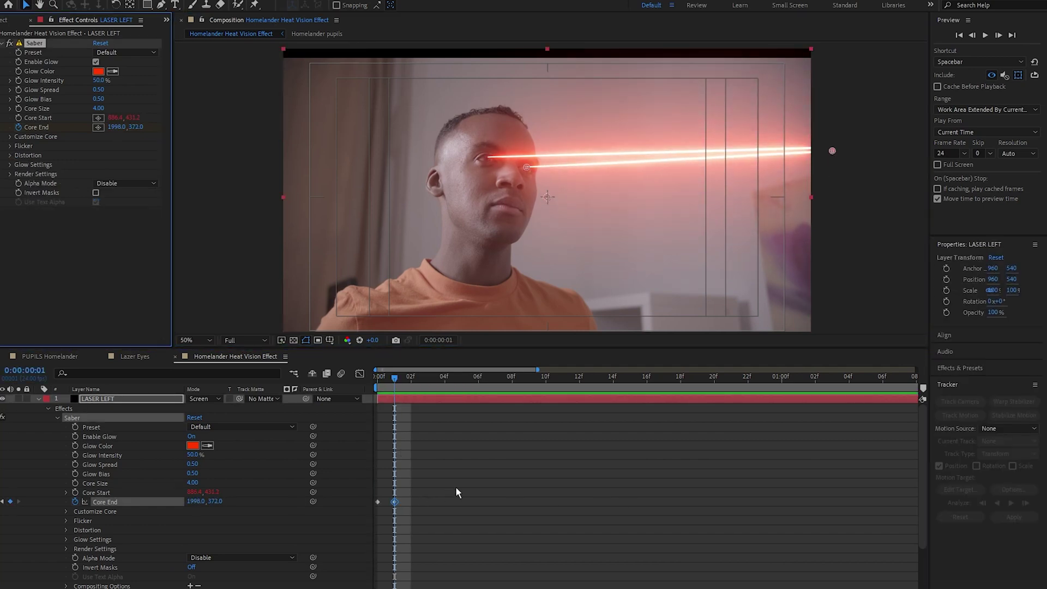
scroll(456, 491, down, 5)
click(37, 516)
scroll(506, 489, up, 5)
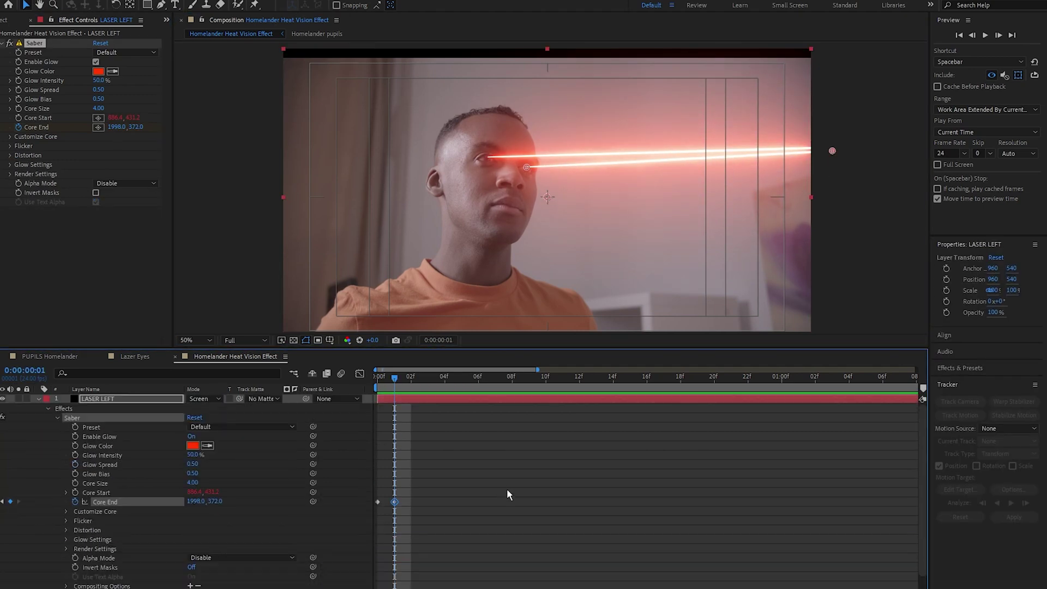
- Shift the LASER LEFT and LASER RIGHT layers together to start at about frame 9
click(38, 399)
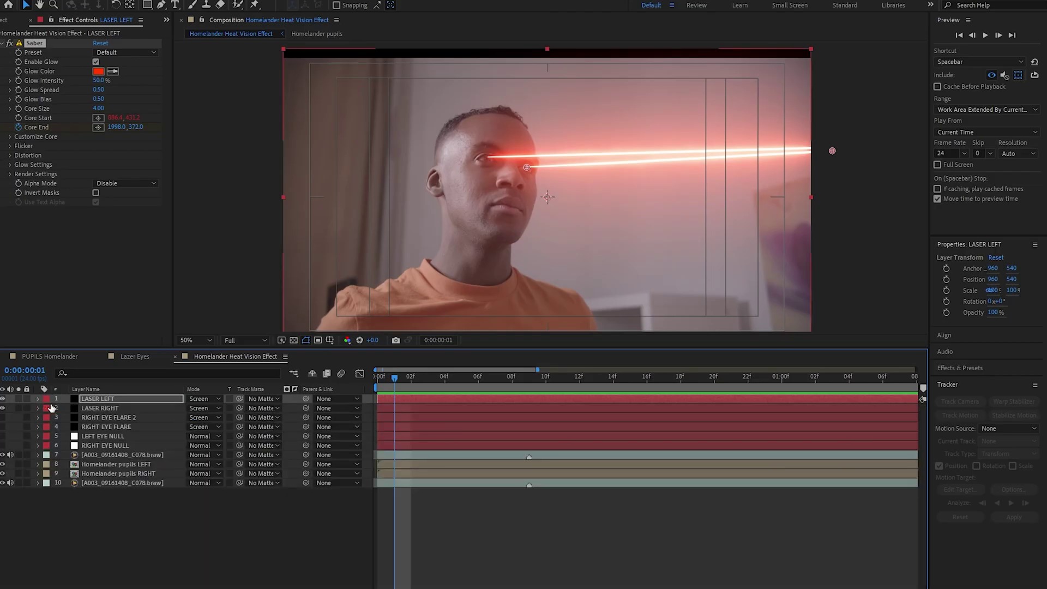
shift+click(164, 408)
drag(447, 406, 597, 409)
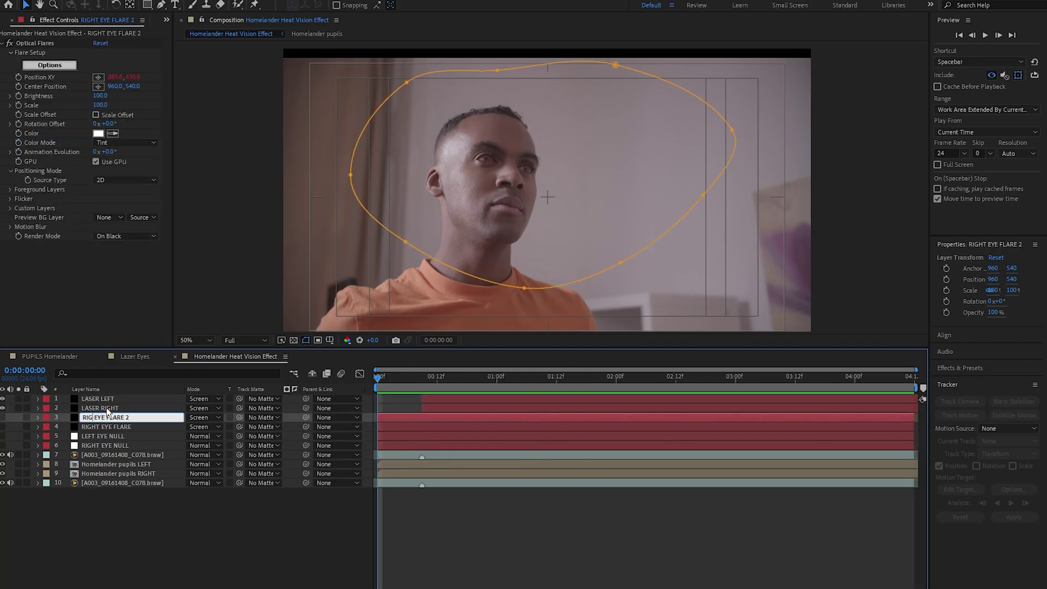
- Rename the RIGHT EYE FLARE 2 layer LEFT EYE FLARE 2
key(Delete)
key(Delete)
key(Delete)
key(Delete)
key(Delete)
key(Delete)
text(LEFT)
key(Return)
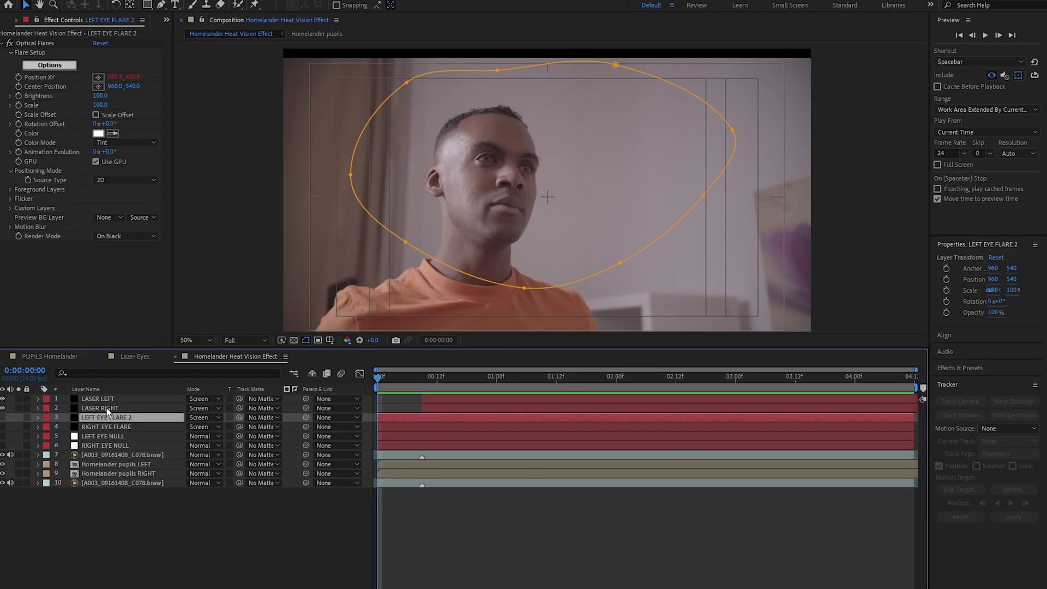
- Show LEFT EYE FLARE 2 and keyframe its Mask Expansion from -381 pixels at frame 0 to 0 pixels at frame 5
click(37, 417)
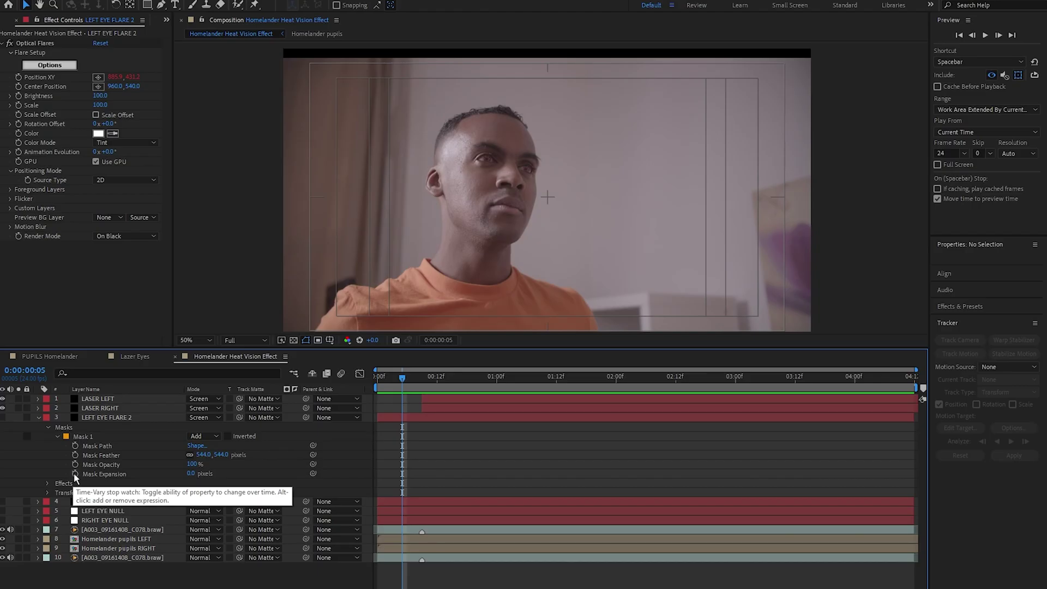
click(75, 474)
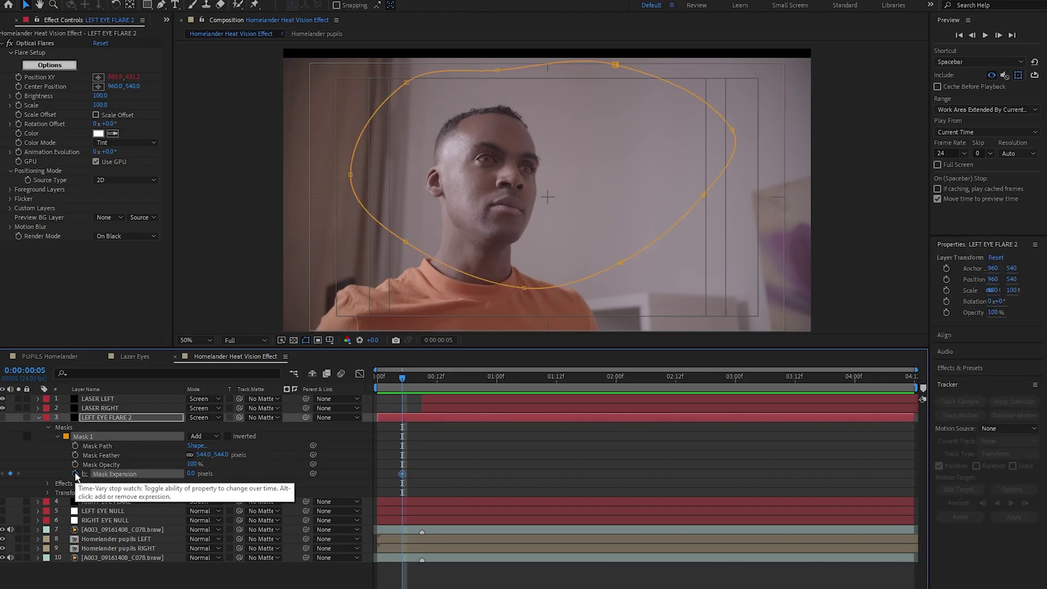
click(4, 417)
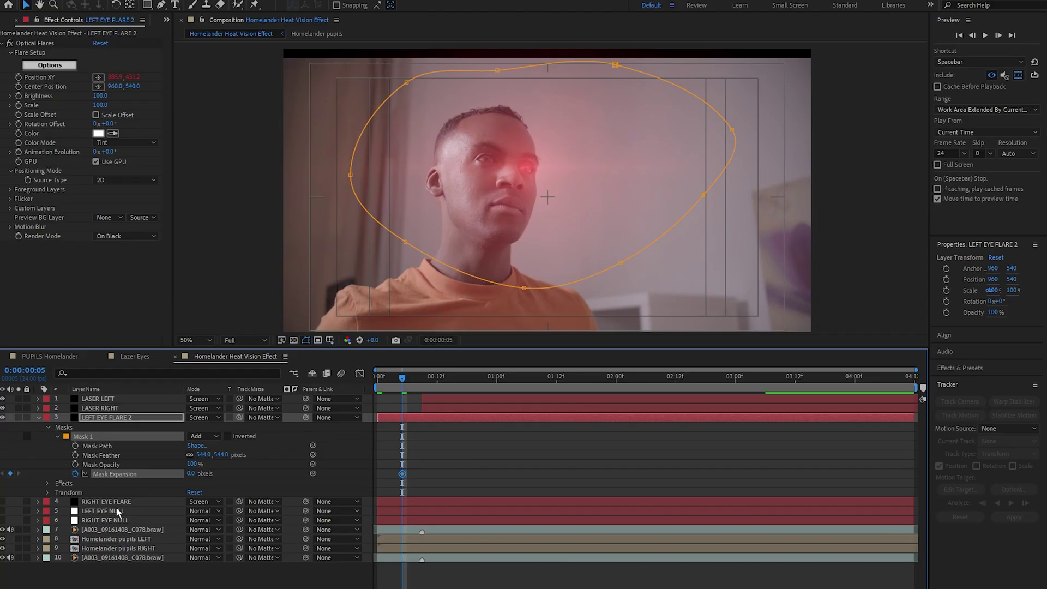
drag(403, 380, 377, 384)
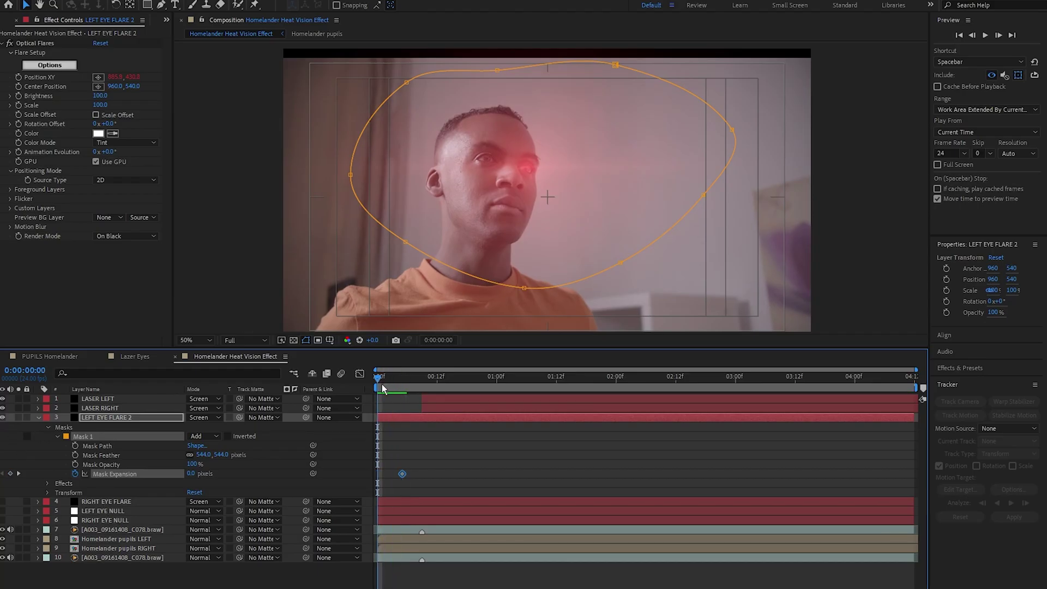
click(192, 474)
text(-366)
key(Return)
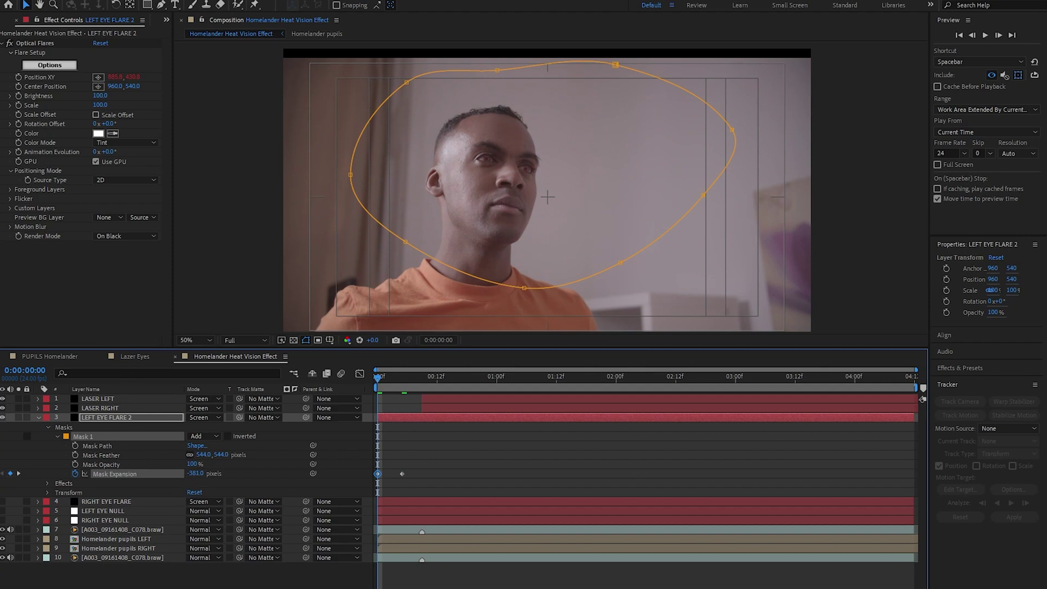
- Apply Easy Ease Out to the first Mask Expansion keyframe, lengthen its handle in the value graph, and check the fade-in
right_click(378, 474)
mouse_move(426, 470)
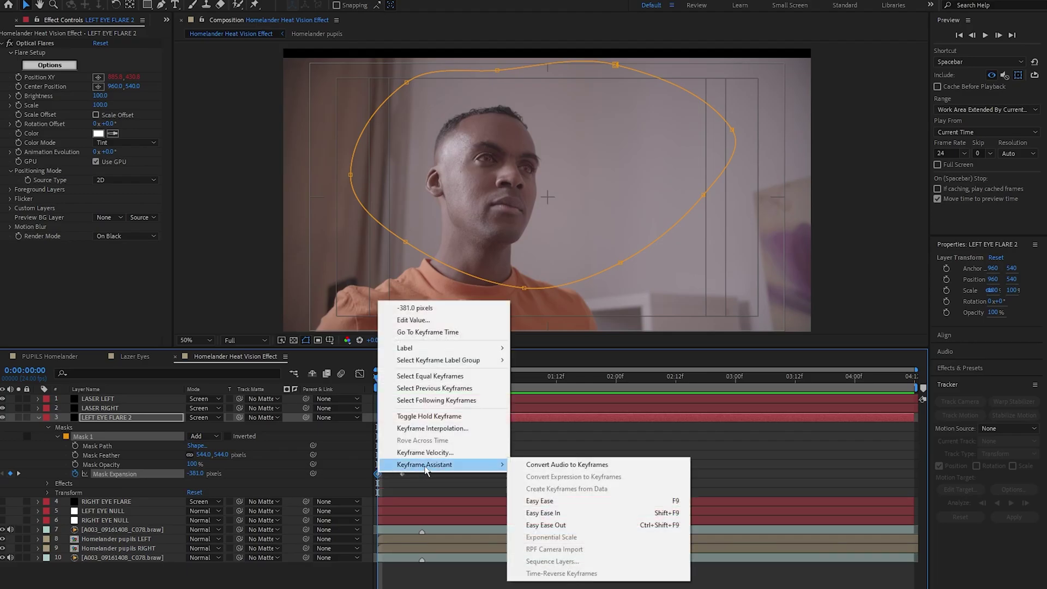
click(568, 525)
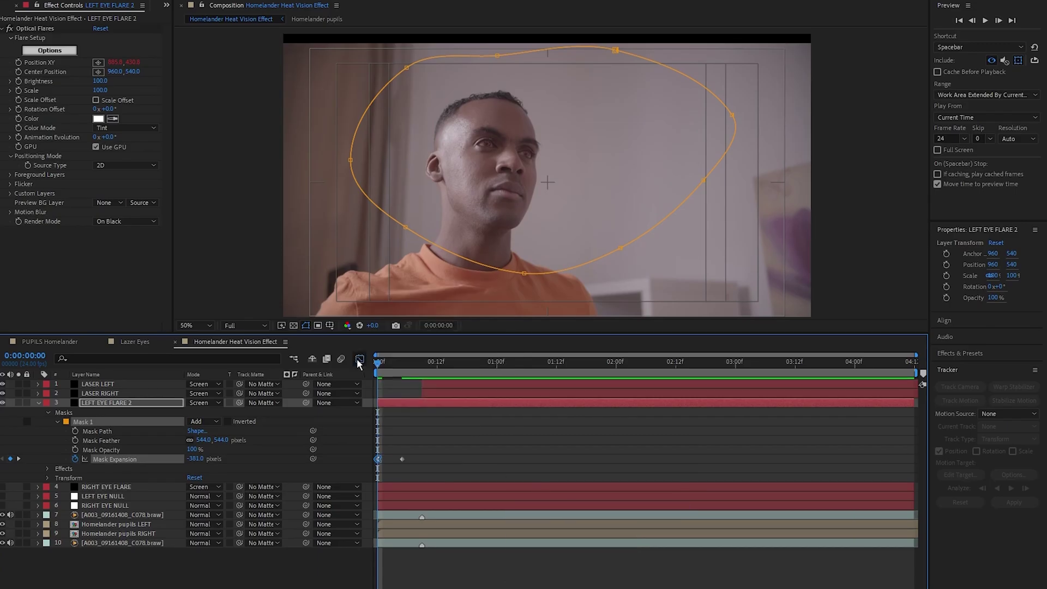
click(359, 359)
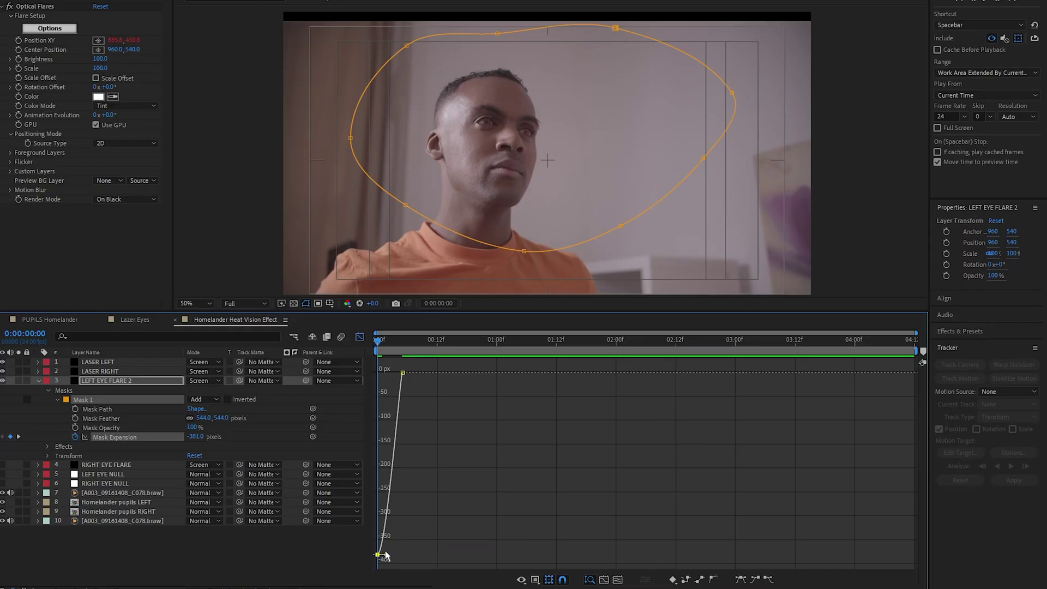
drag(385, 557, 401, 556)
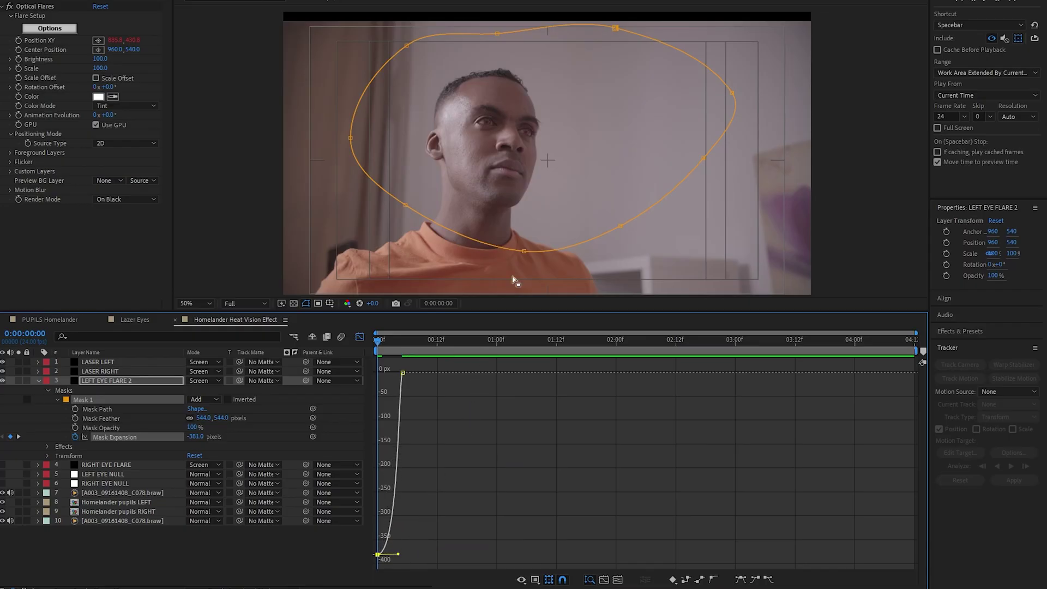
drag(379, 342, 400, 345)
drag(401, 381, 380, 382)
click(360, 374)
- Keyframe the Opacity of Homelander pupils LEFT from 0% at frame 0 to 10% at about frame 4
click(137, 484)
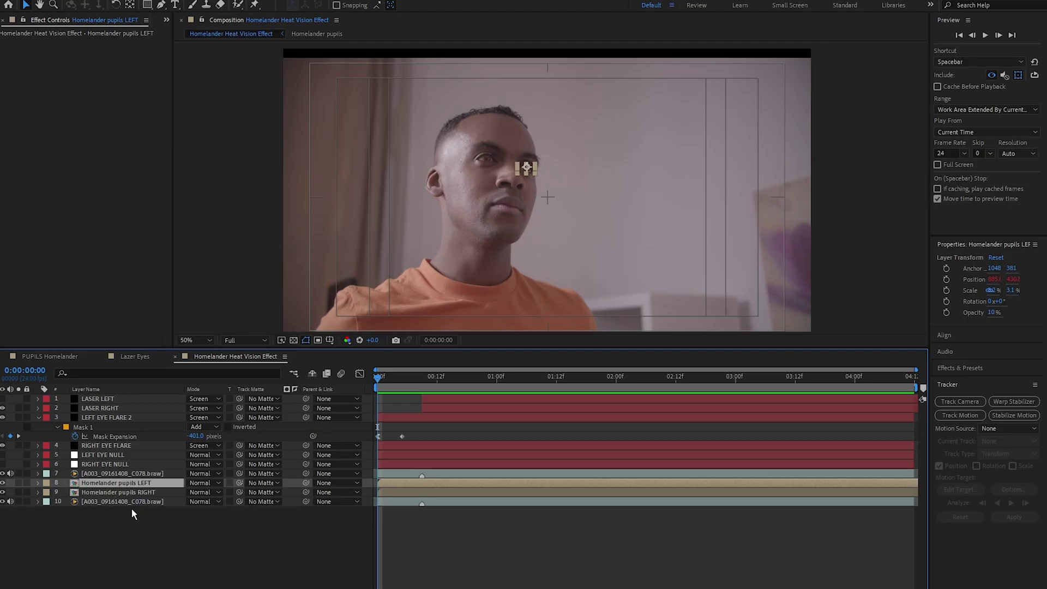
key(t)
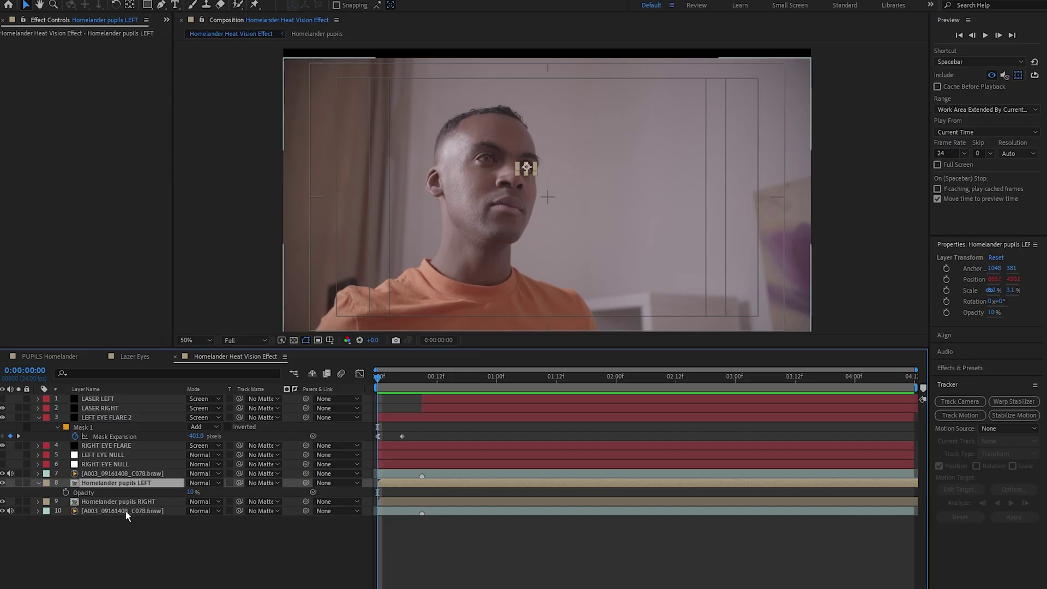
click(385, 377)
mouse_move(385, 377)
mouse_down()
mouse_move(399, 383)
mouse_move(378, 382)
mouse_up()
click(66, 493)
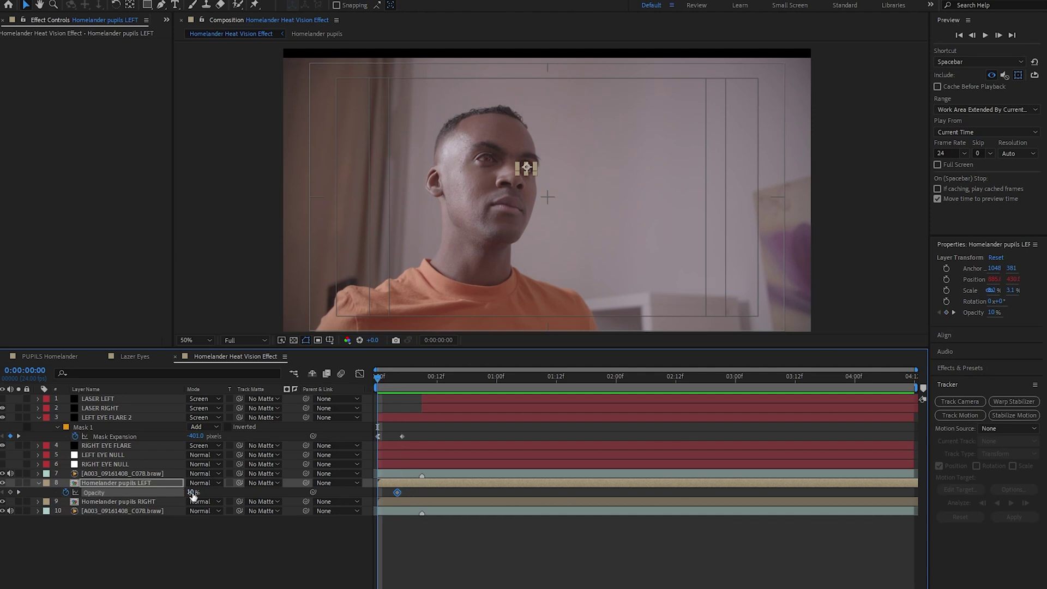
click(192, 493)
key(Return)
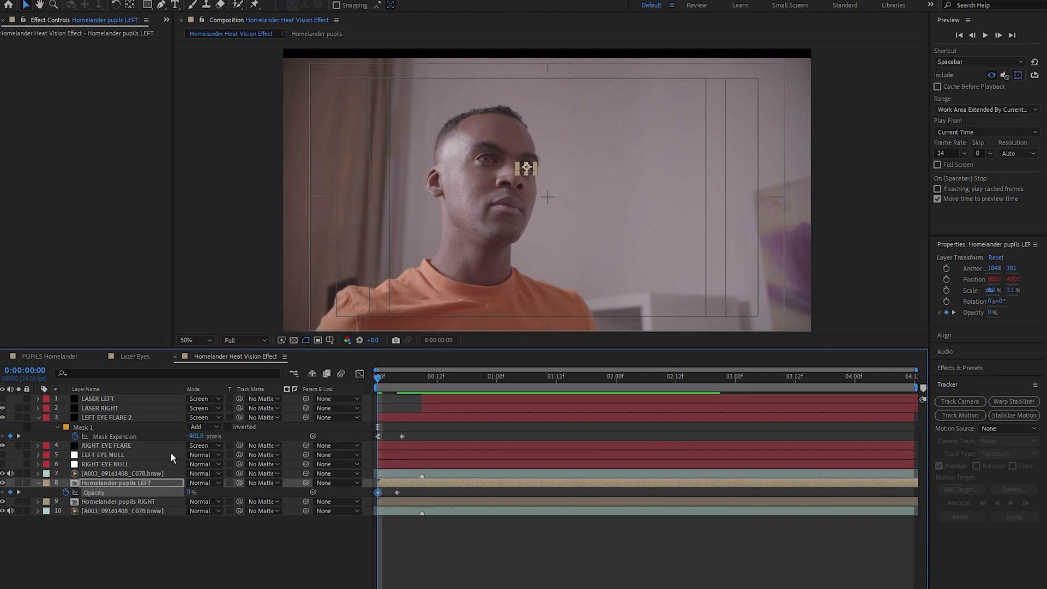
- Move both laser layers to start at 0:00:01:00, make LASER LEFT visible, and scrub through the beams
click(195, 538)
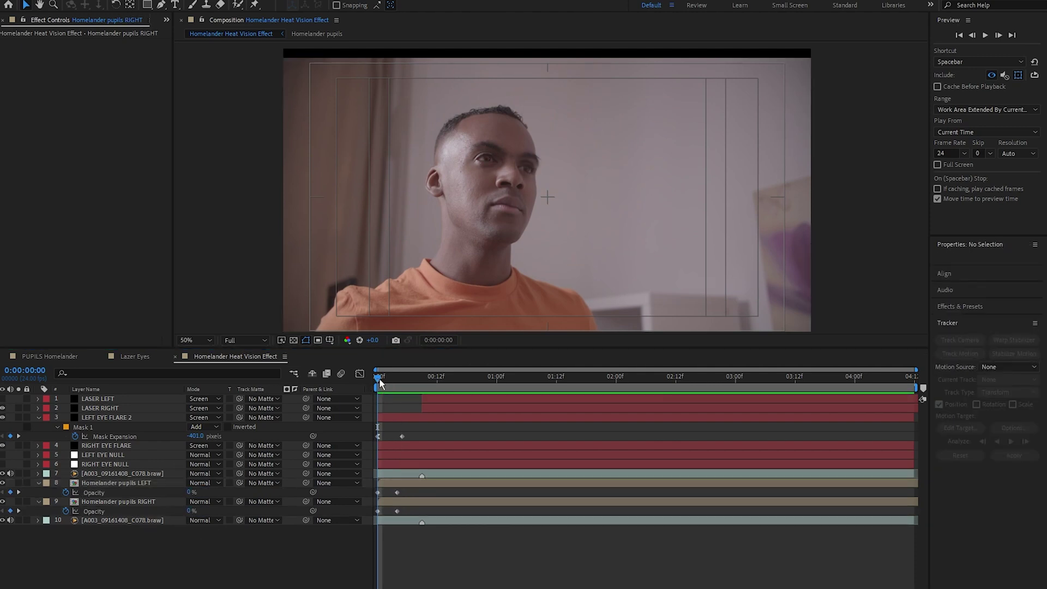
drag(380, 379, 496, 378)
click(506, 401)
drag(465, 408, 539, 410)
click(3, 399)
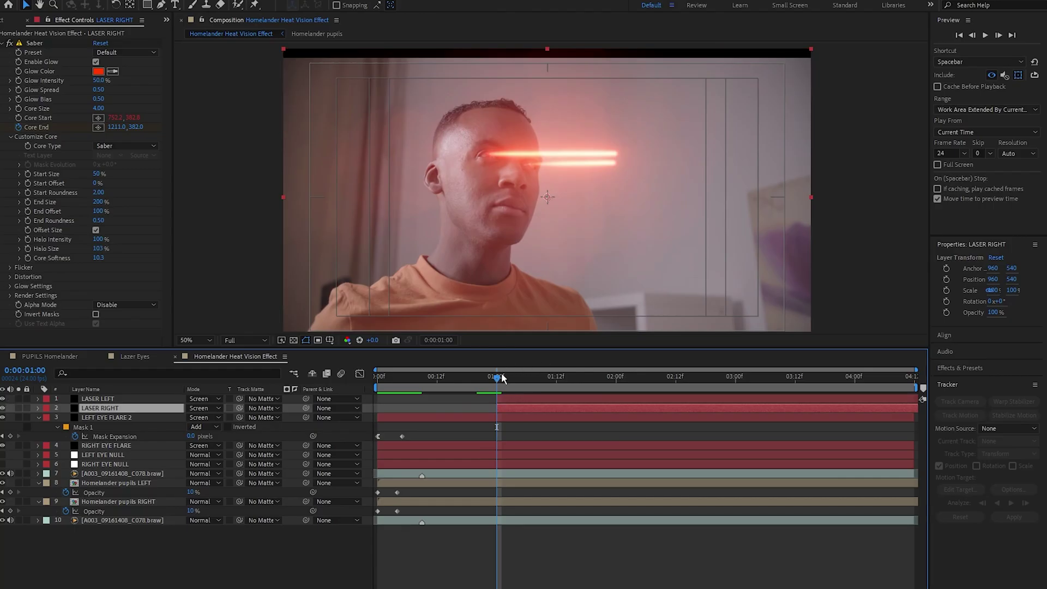
drag(497, 376, 541, 382)
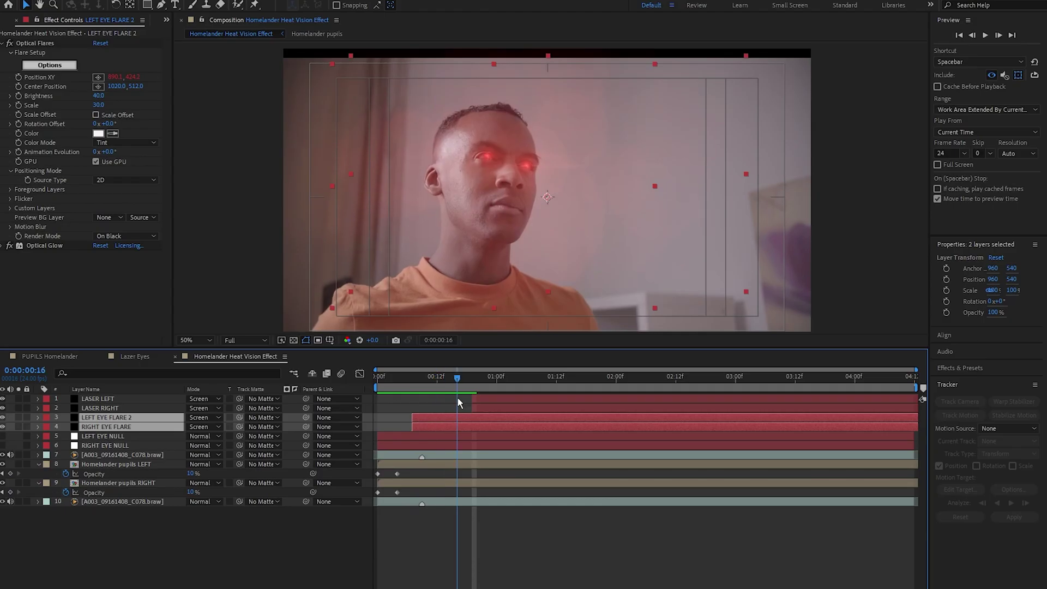